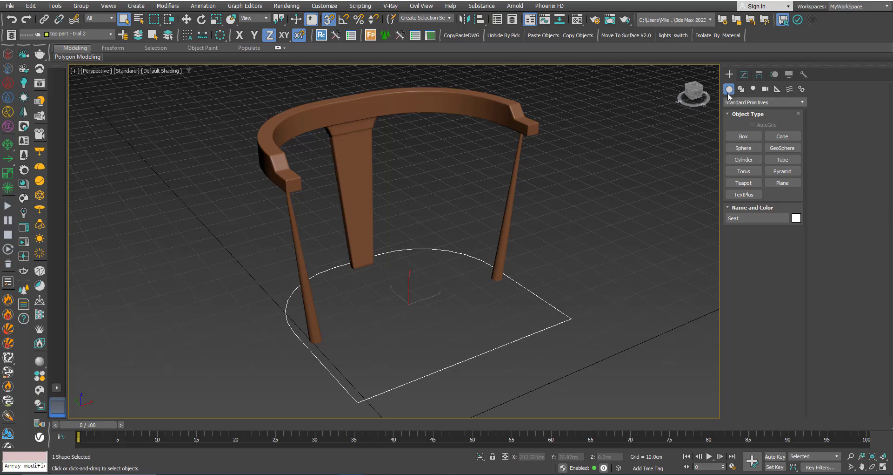
Smooth the curved part of the Seat spline by setting its interpolation steps to 12
click(744, 74)
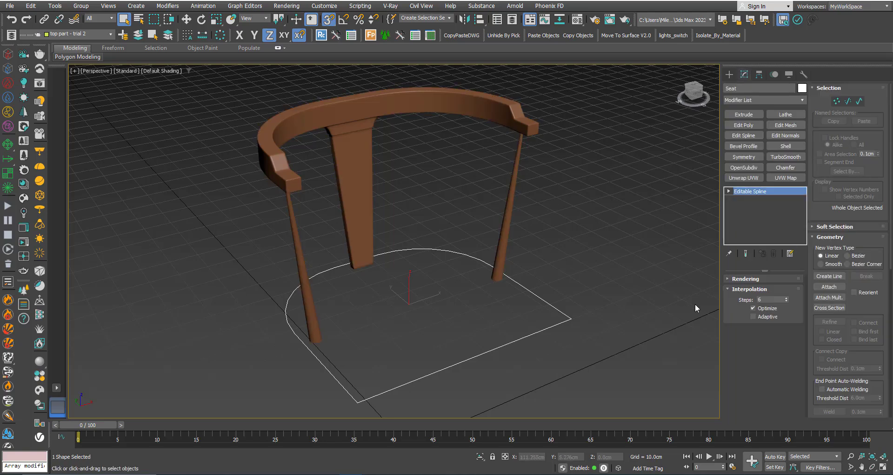
alt+middle_drag(347, 350, 362, 348)
scroll(316, 312, up, 5)
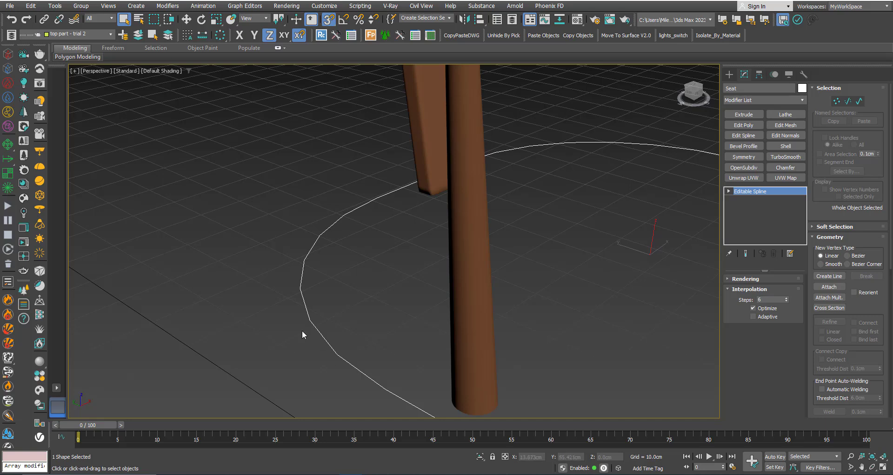
click(786, 297)
click(786, 298)
click(787, 298)
click(787, 297)
click(787, 298)
click(787, 298)
click(786, 297)
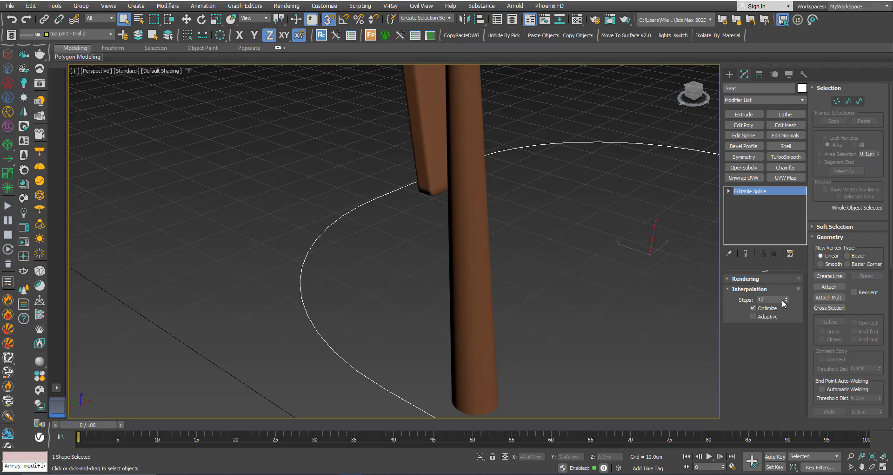
click(786, 301)
middle_drag(339, 310, 377, 312)
scroll(350, 308, down, 4)
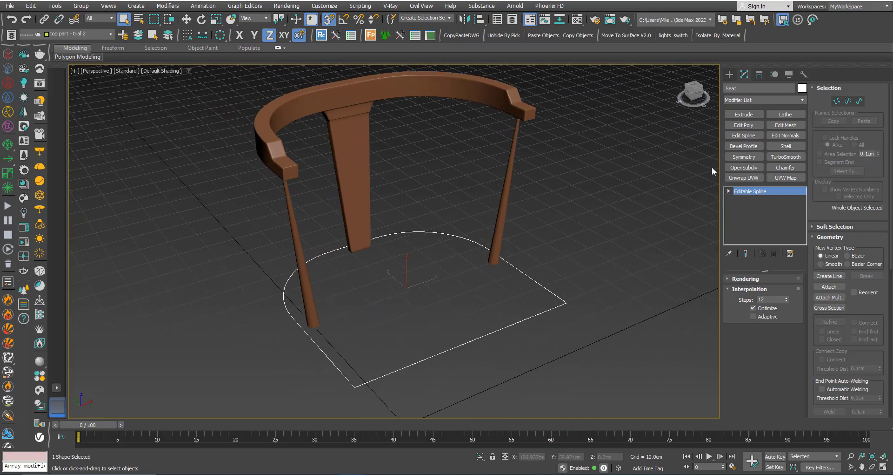
Apply an Edit Poly modifier to the Seat shape and inset its single polygon by 5 cm
click(743, 125)
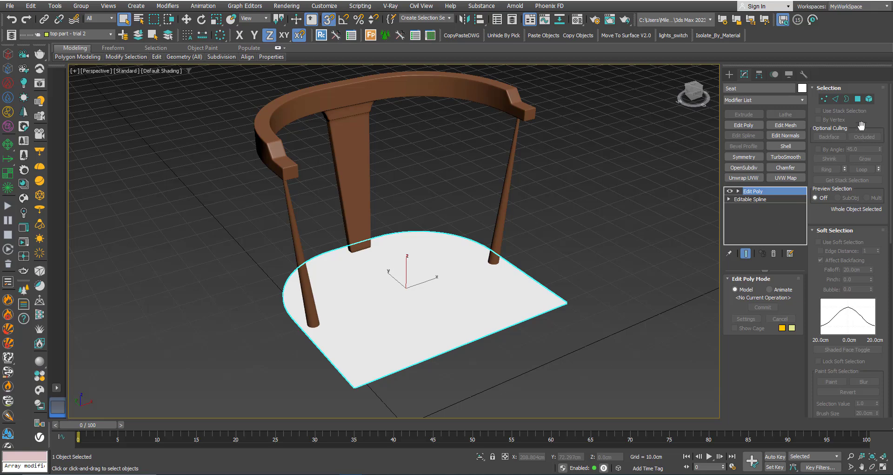
click(857, 99)
click(440, 288)
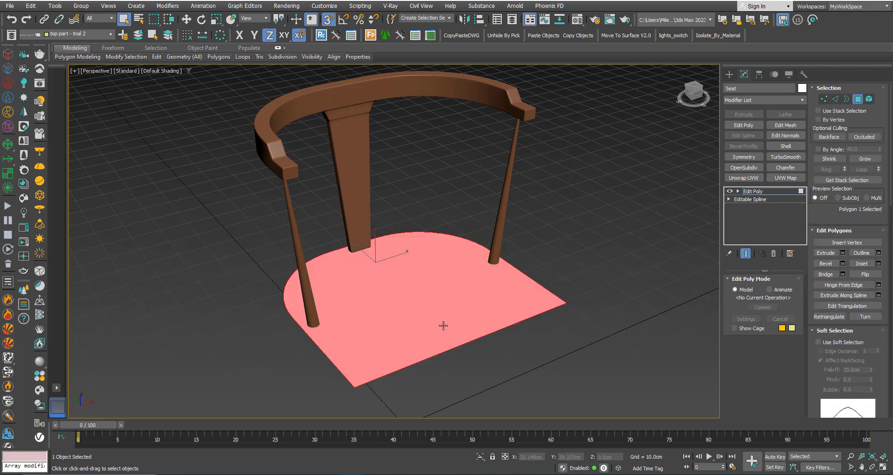
scroll(443, 326, up, 2)
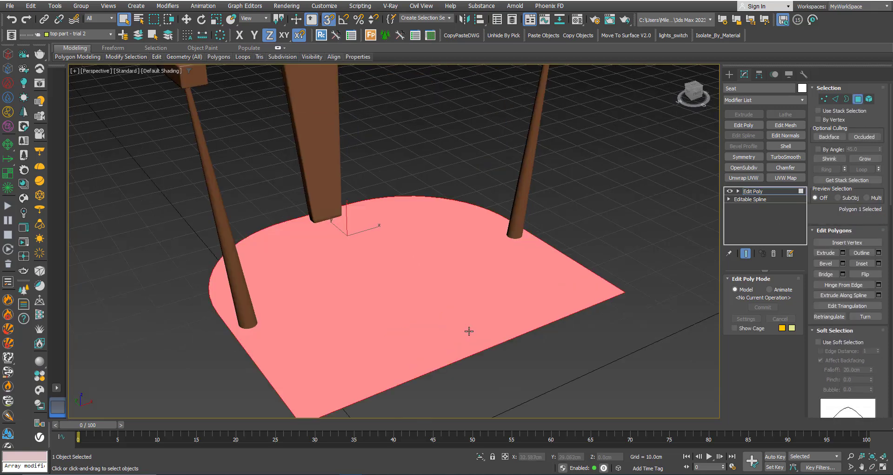
click(879, 263)
click(409, 260)
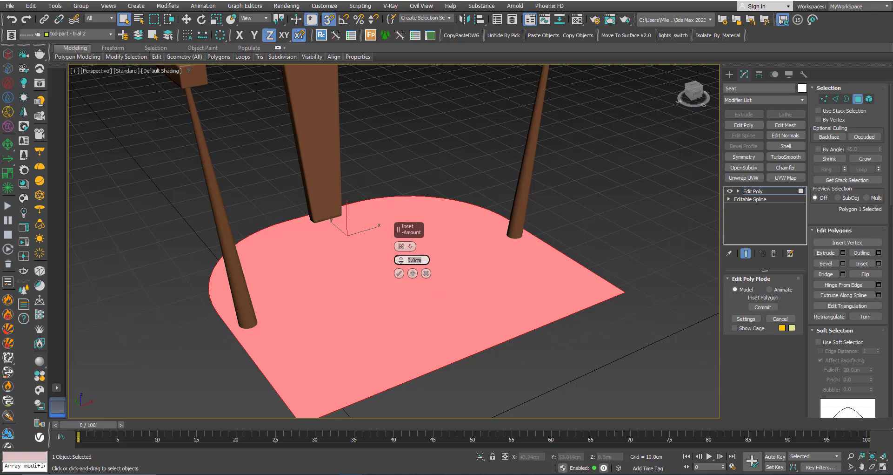
text(5)
key(Return)
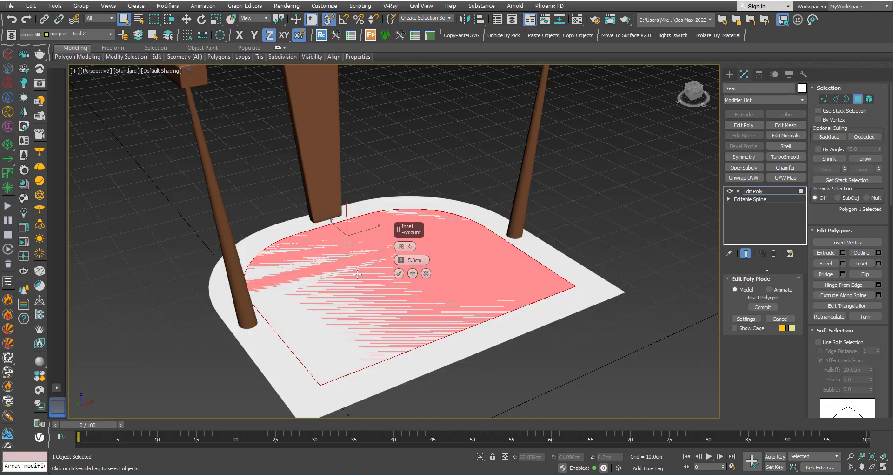
middle_drag(355, 273, 325, 306)
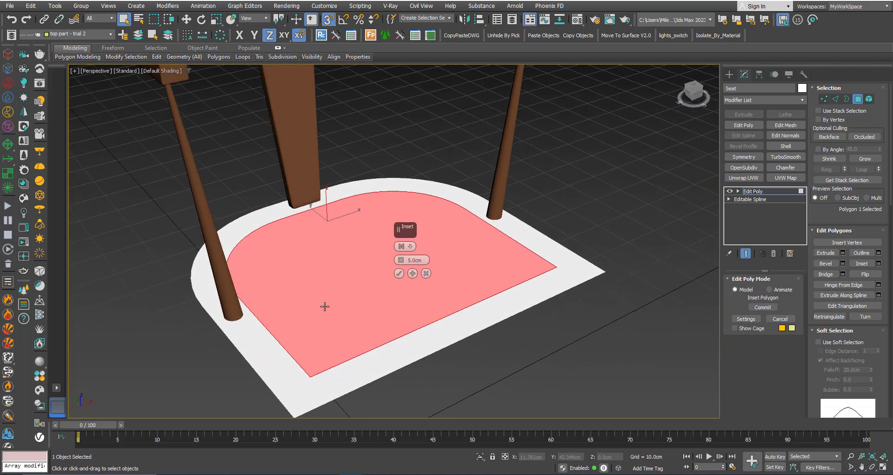
click(399, 274)
Show edged faces in the viewport and change the seat's object color to orange-brown
key(F4)
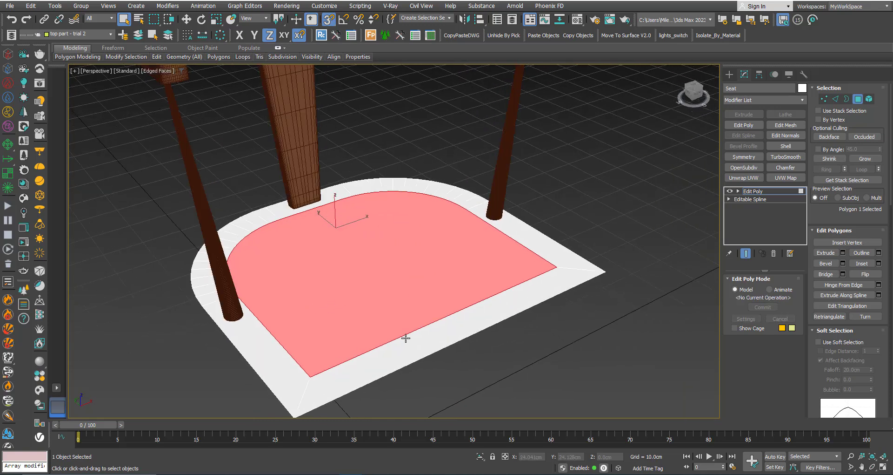
click(802, 89)
click(384, 229)
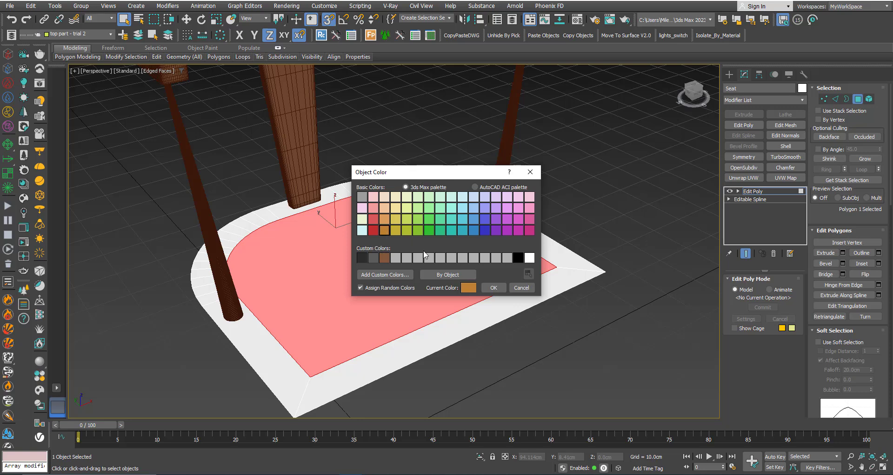
click(494, 287)
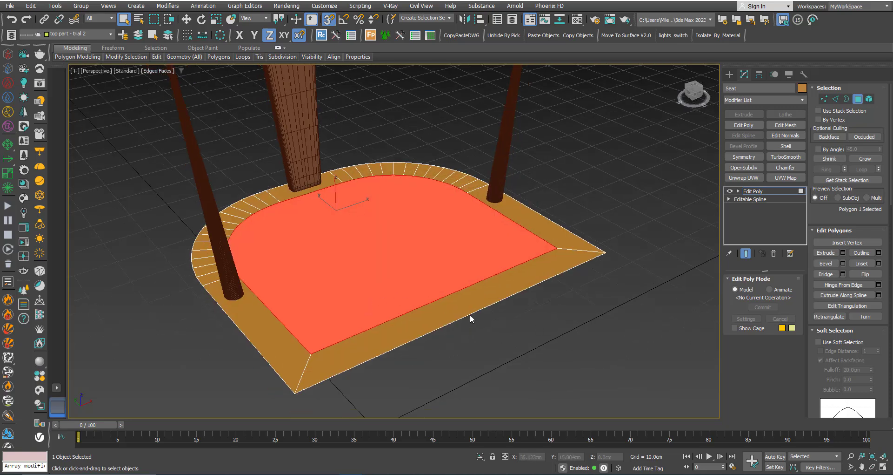
Delete the border polygon along the straight front edge of the seat
click(462, 306)
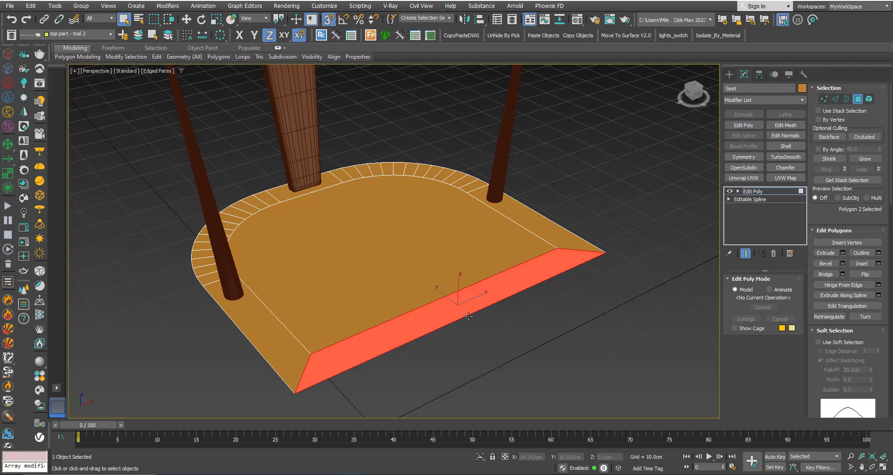
click(479, 323)
click(454, 302)
key(Delete)
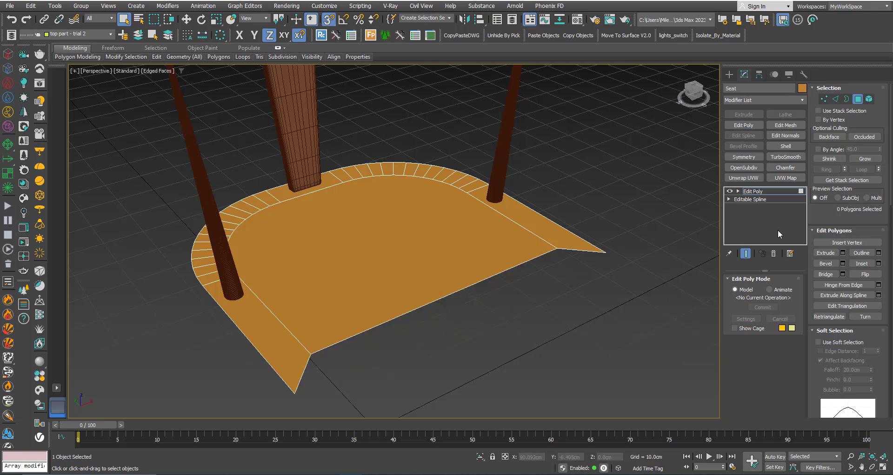
Move the two front corner vertices of the inner seat polygon along Y, snapping them level with the outer front corners
click(824, 99)
click(557, 250)
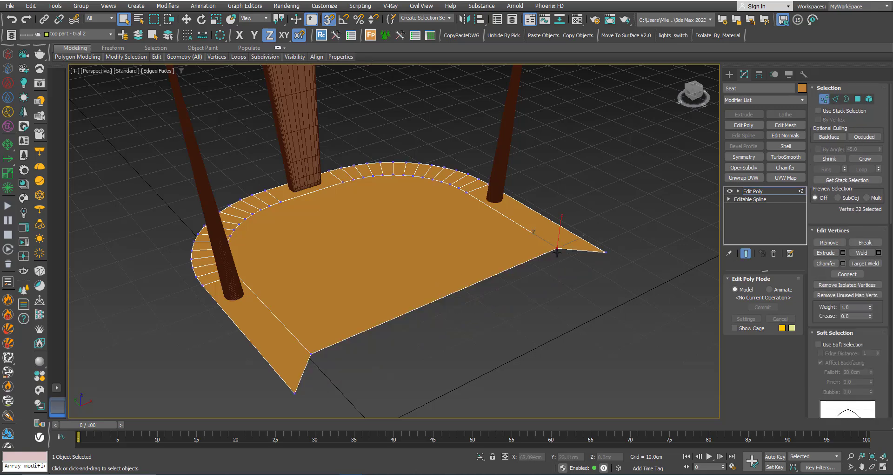
ctrl+click(307, 353)
key(w)
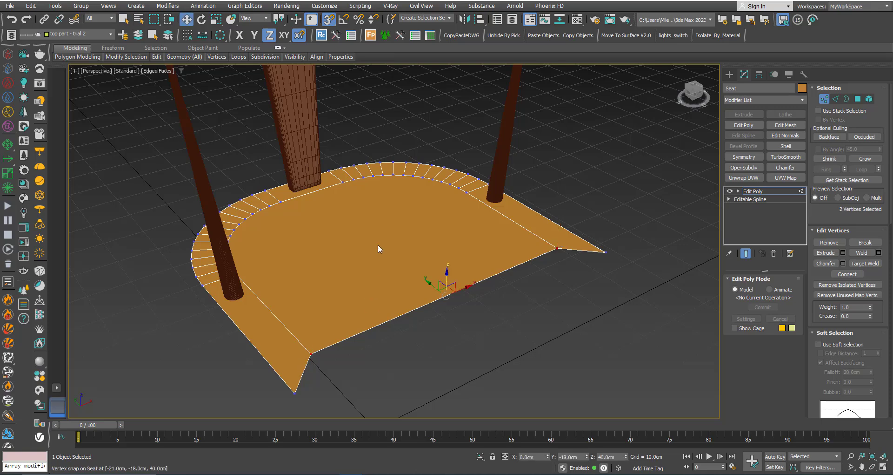
click(300, 35)
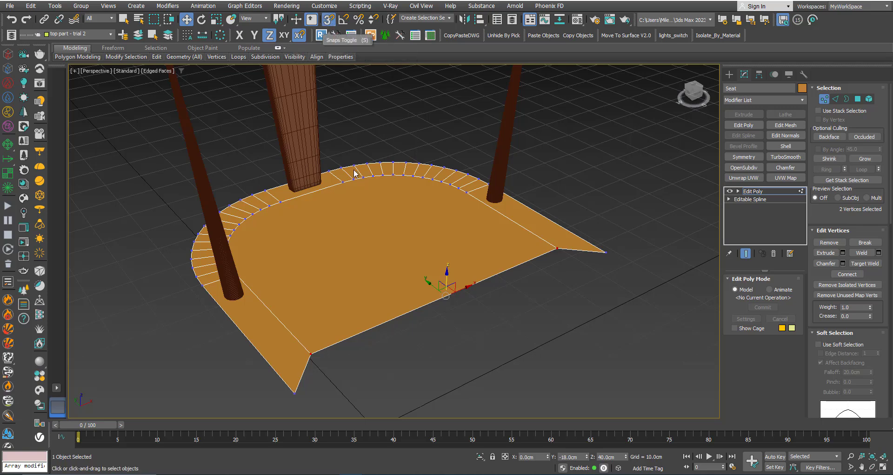
drag(433, 284, 297, 391)
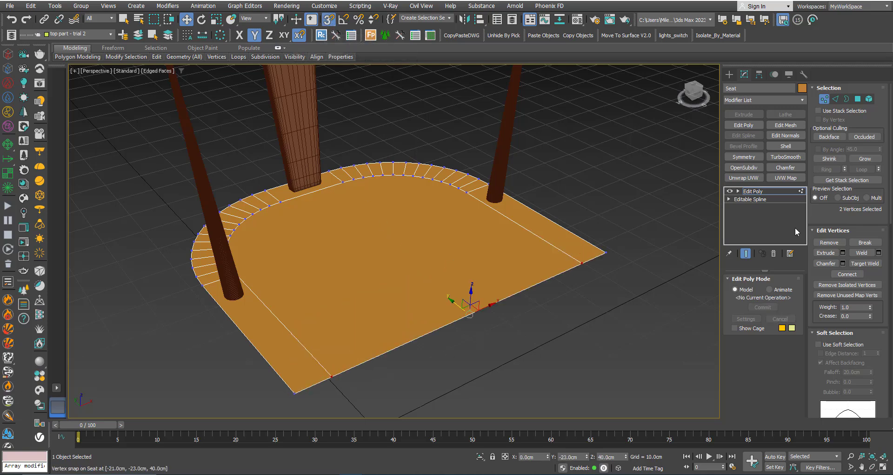
Inset the large inner polygon of the seat by 0.5 cm
click(858, 99)
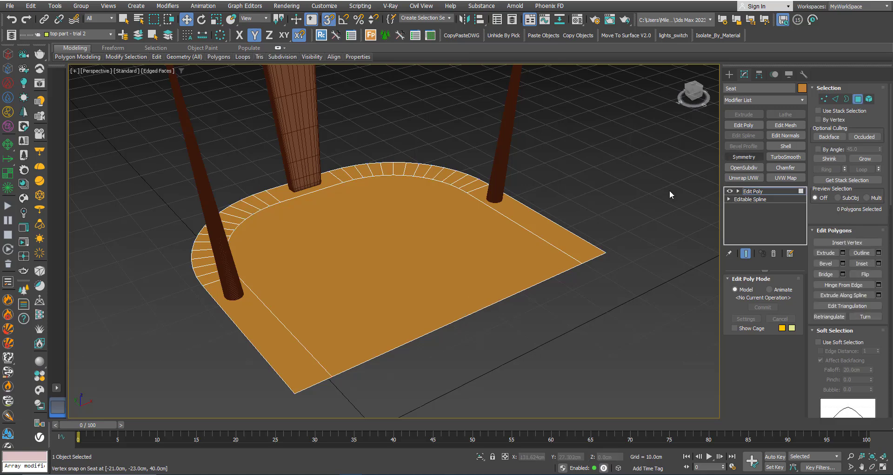
key(q)
click(387, 285)
alt+middle_drag(365, 309, 381, 320)
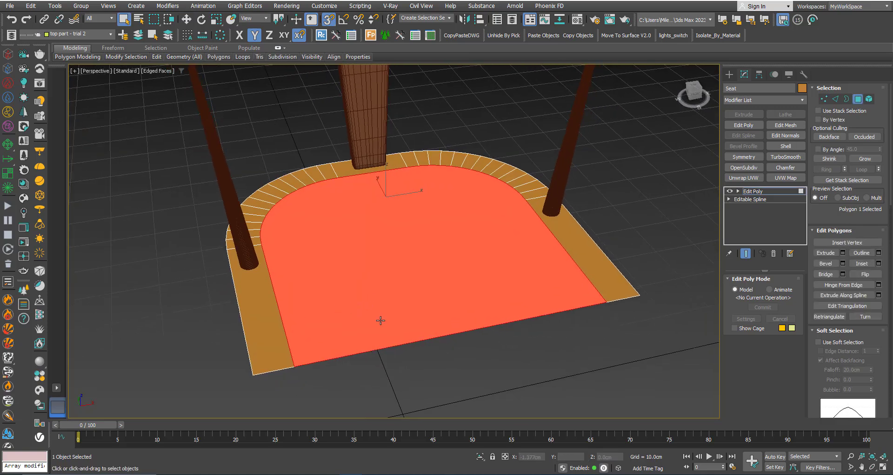
click(878, 263)
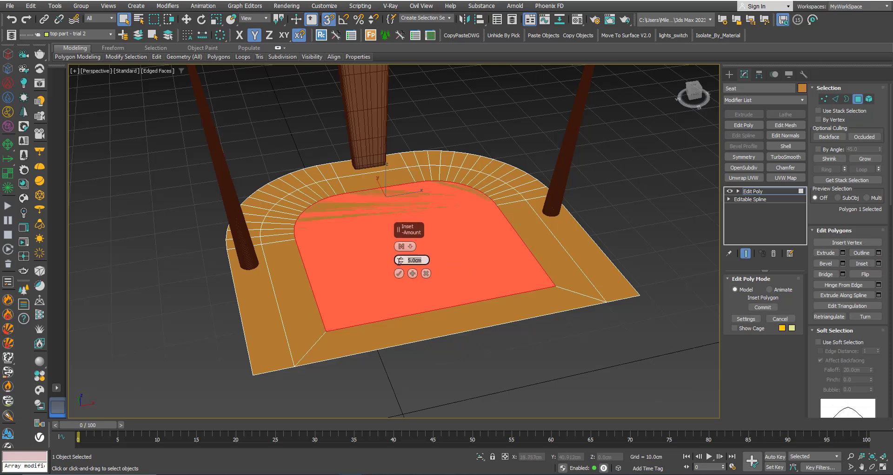
text(0.5)
key(Return)
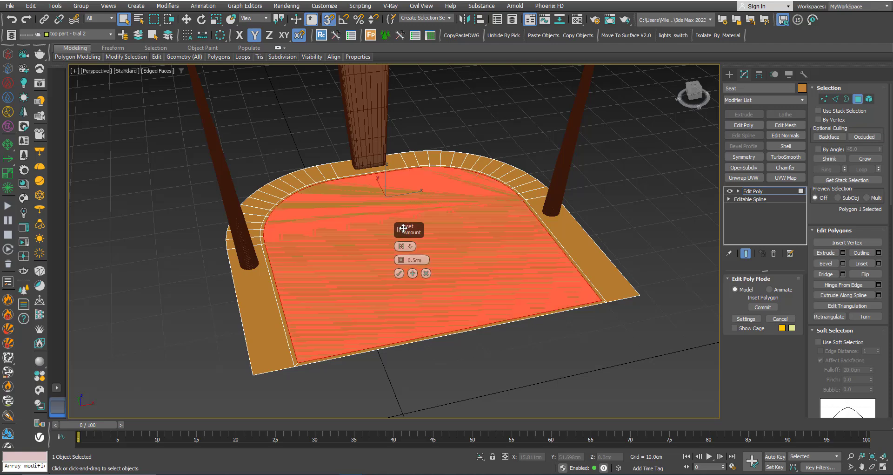
click(398, 274)
Delete the thin strip polygon that the inset left along the seat's front edge
scroll(371, 357, up, 3)
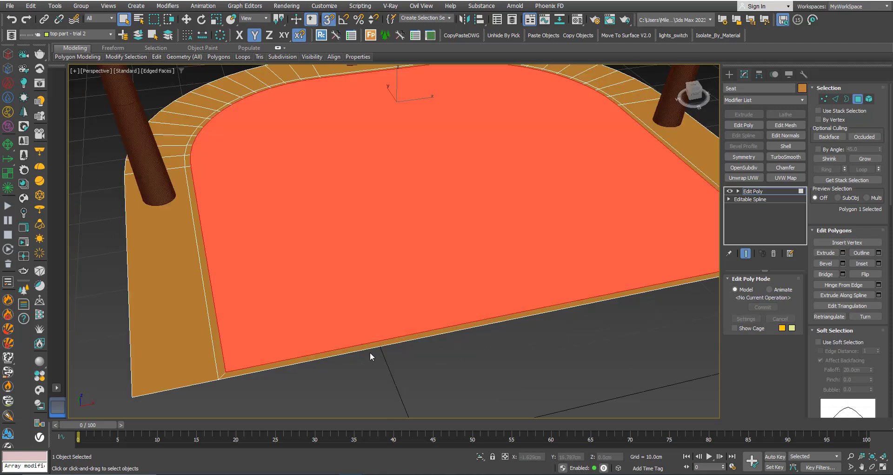
double_click(372, 344)
click(372, 347)
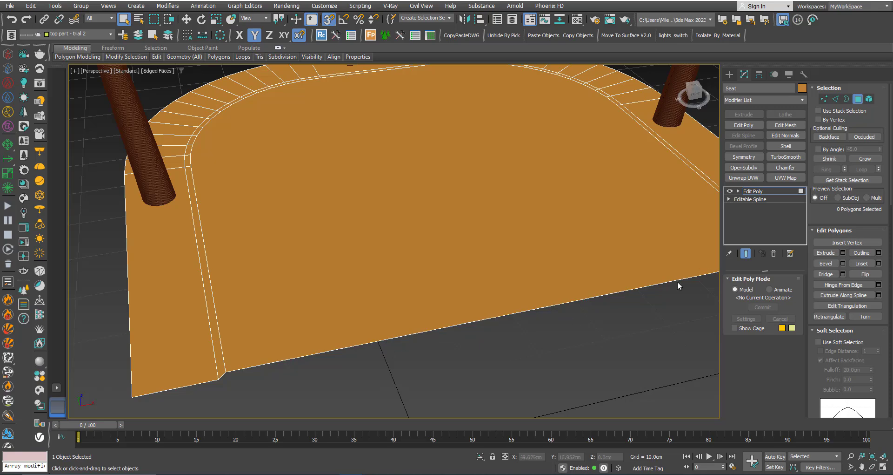
Move the two front vertices of the innermost seat outline along Y, snapping them flush with the seat's front edge
click(824, 99)
middle_drag(684, 216, 538, 264)
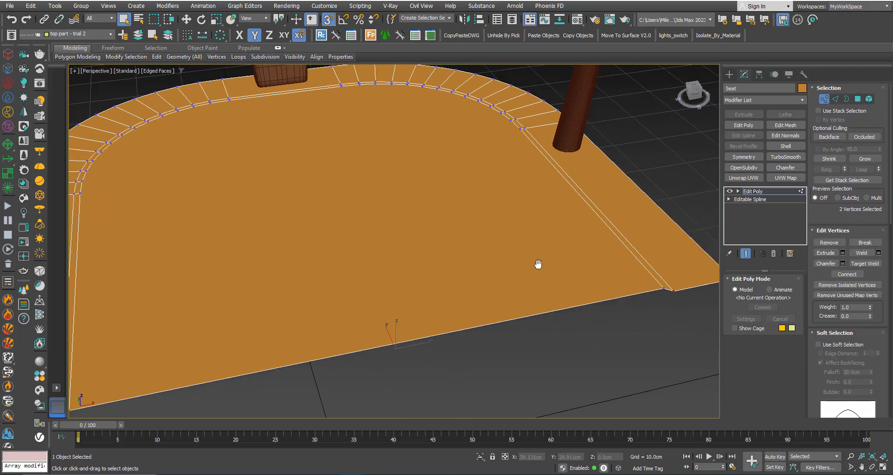
click(665, 289)
scroll(657, 259, down, 5)
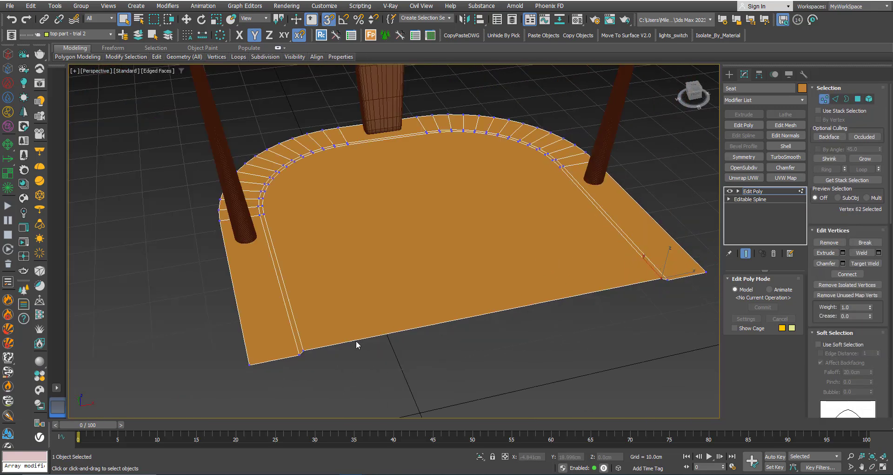
scroll(356, 339, up, 8)
click(295, 354)
key(super)
scroll(327, 336, down, 4)
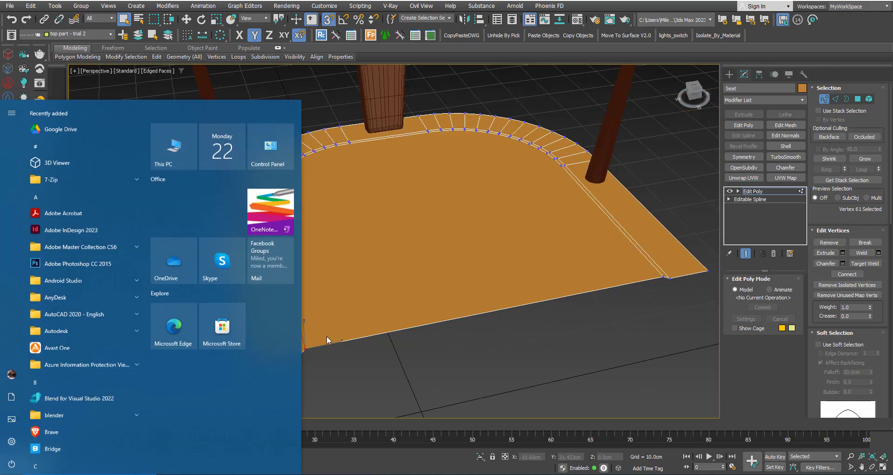
middle_drag(346, 328, 367, 344)
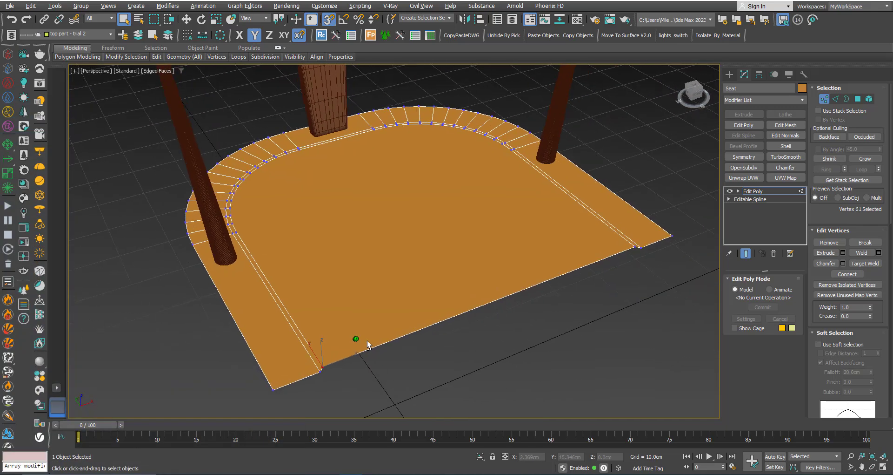
key(w)
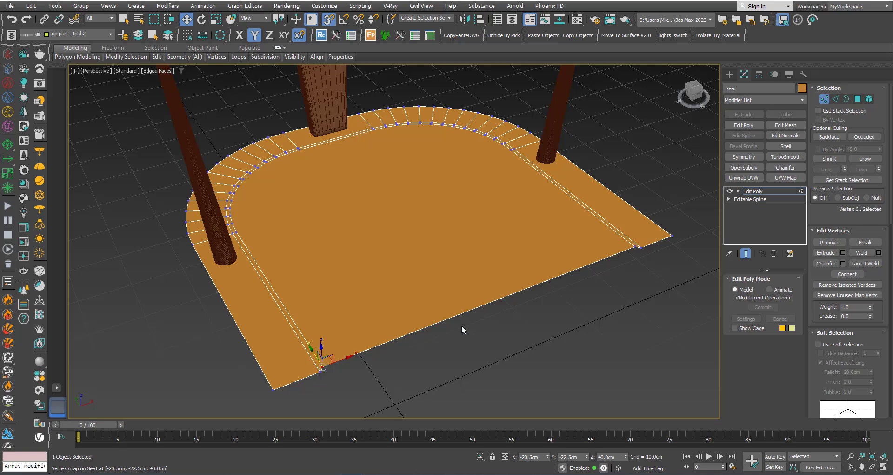
ctrl+click(638, 246)
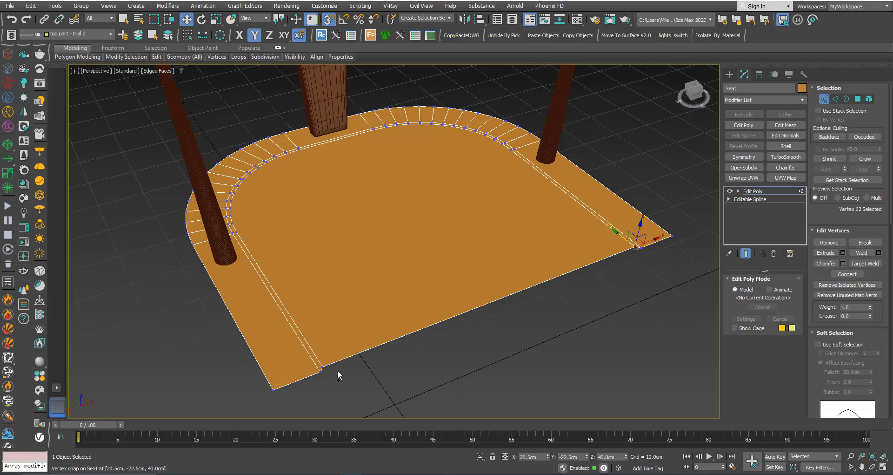
ctrl+click(322, 367)
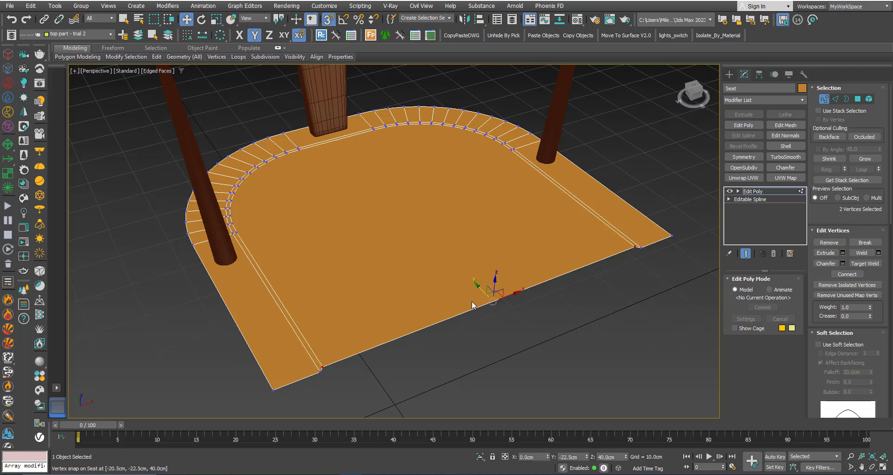
drag(479, 291, 275, 393)
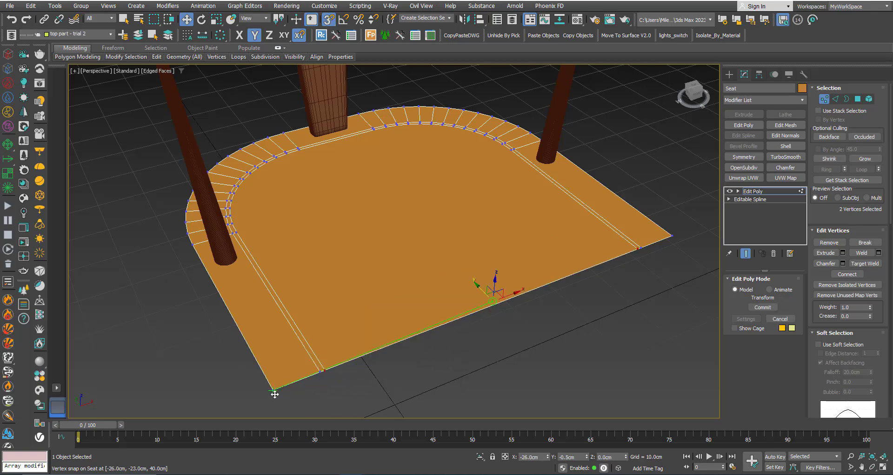
alt+middle_drag(336, 348, 319, 345)
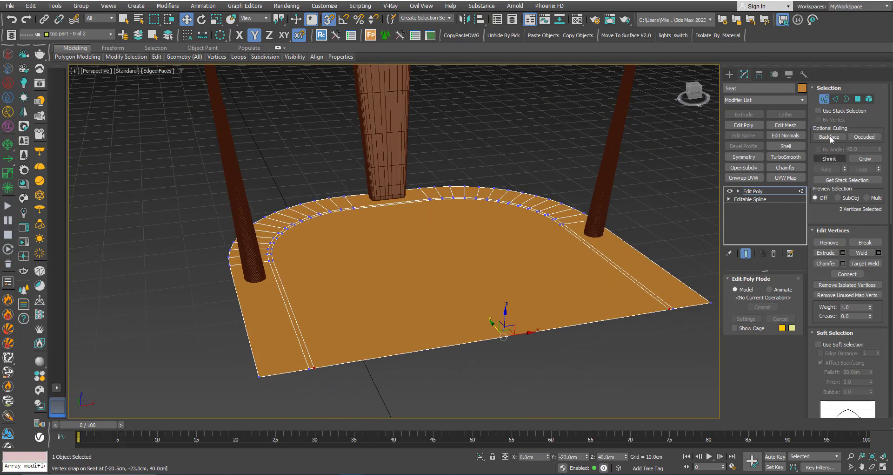
Lower the large inner polygon of the seat by 0.4 cm along Z and leave polygon editing
click(857, 100)
key(q)
click(469, 274)
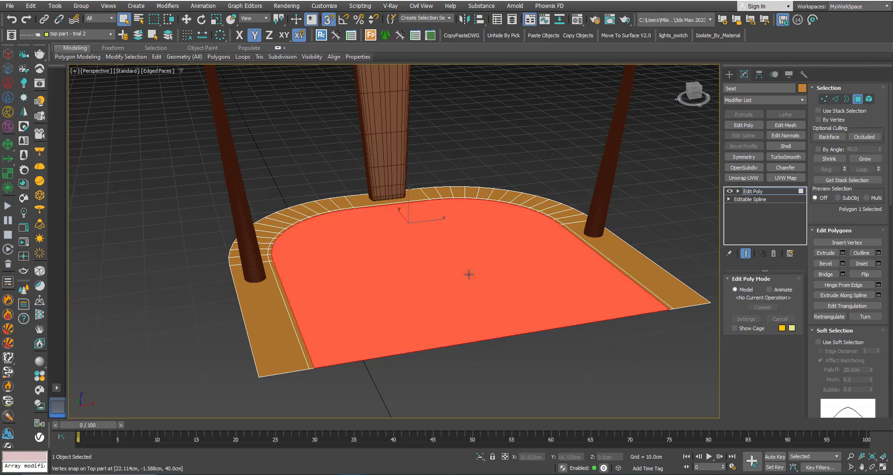
alt+middle_drag(448, 313, 433, 286)
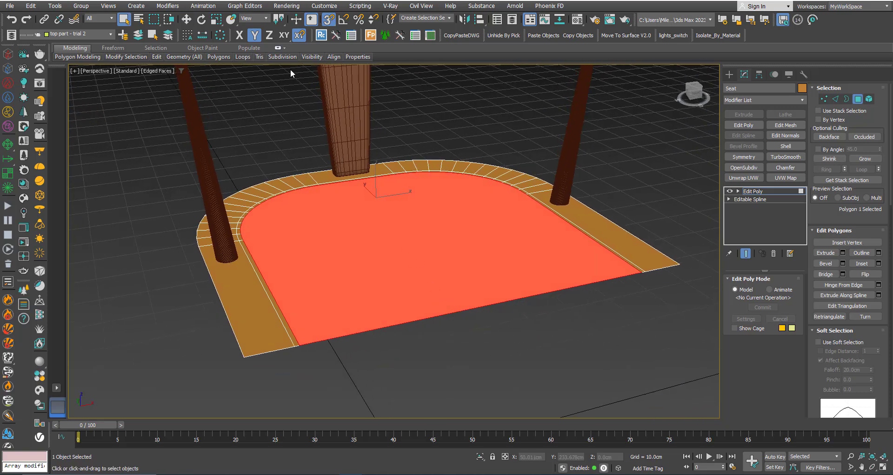
right_click(186, 19)
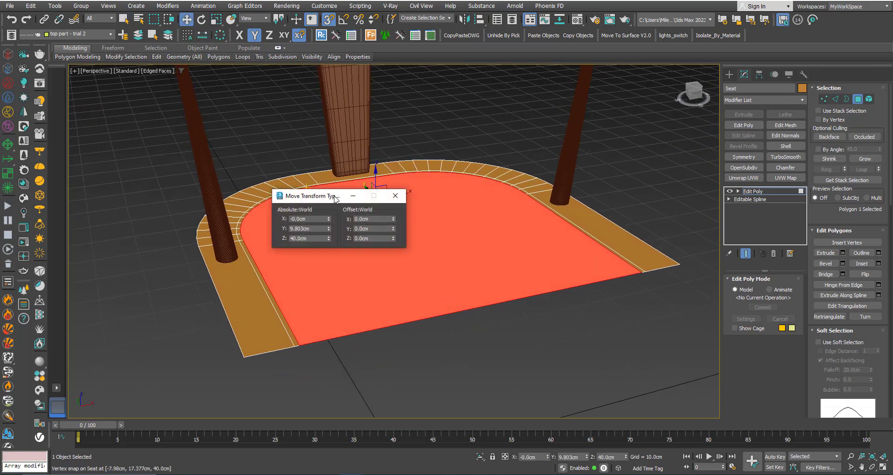
click(378, 238)
text(-0.4)
key(Return)
click(395, 196)
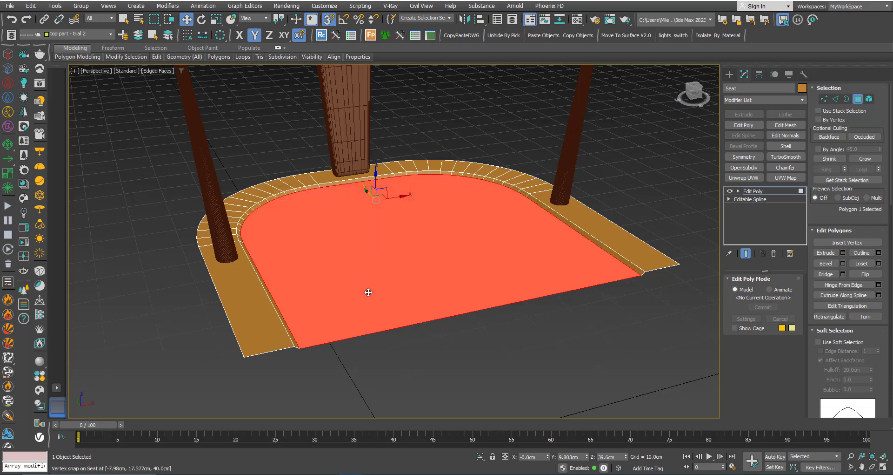
alt+middle_drag(369, 294, 355, 273)
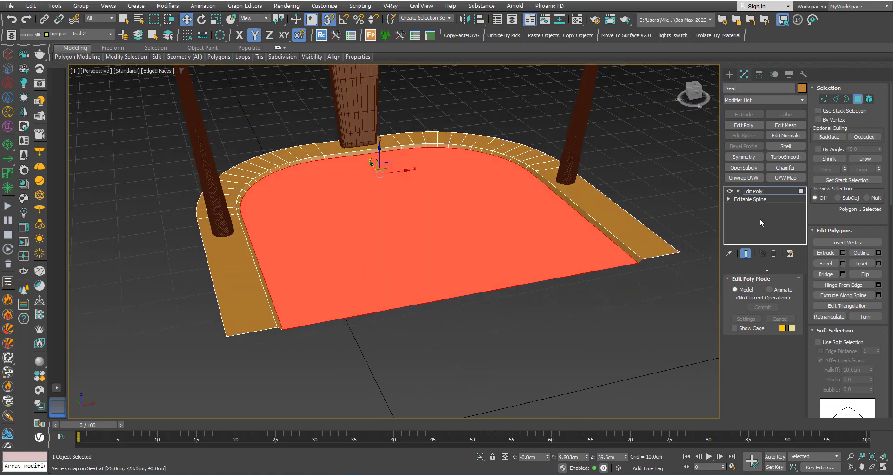
click(767, 194)
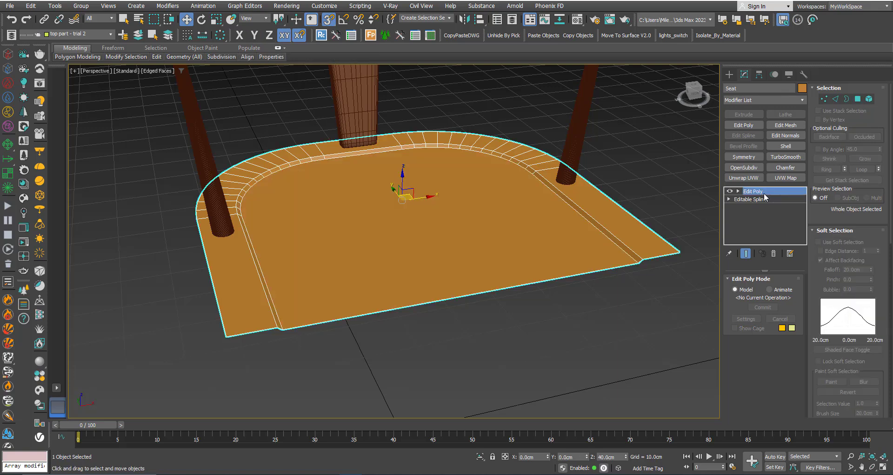
mouse_move(533, 221)
alt+middle_down()
mouse_move(523, 210)
mouse_move(531, 212)
alt+middle_up()
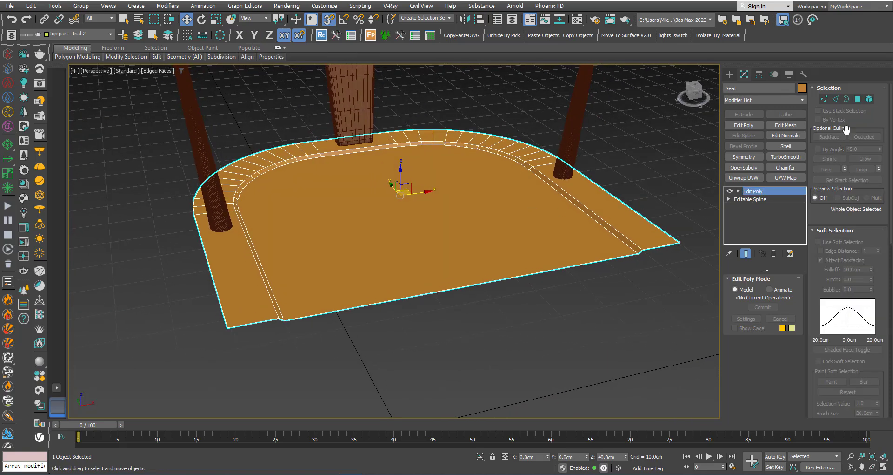
Extrude the seat's outer border edges downward along Z by about 3 cm to form side walls
click(844, 101)
click(662, 226)
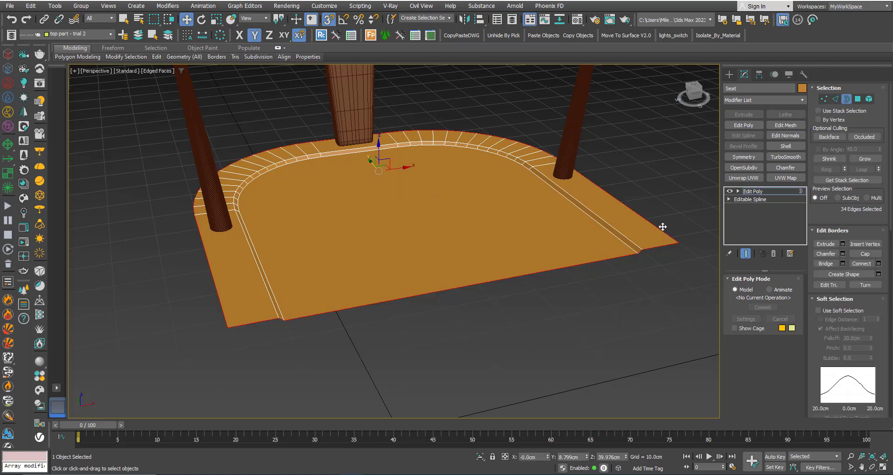
middle_drag(374, 241, 410, 231)
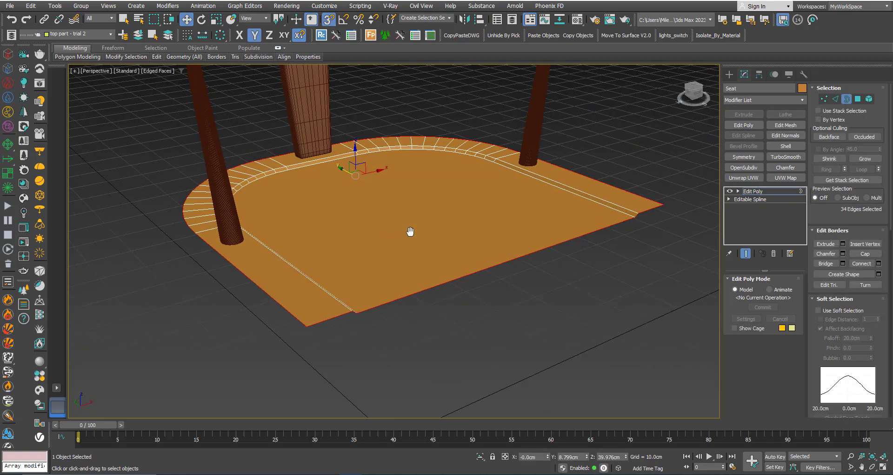
key(s)
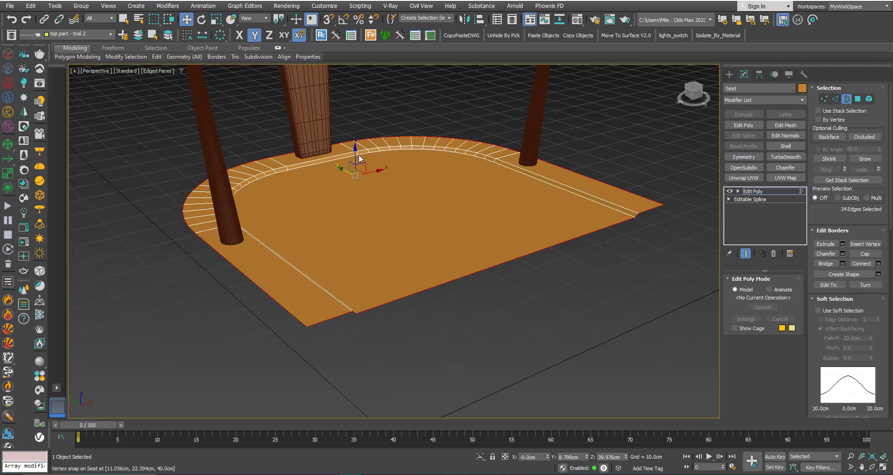
shift+drag(356, 157, 356, 176)
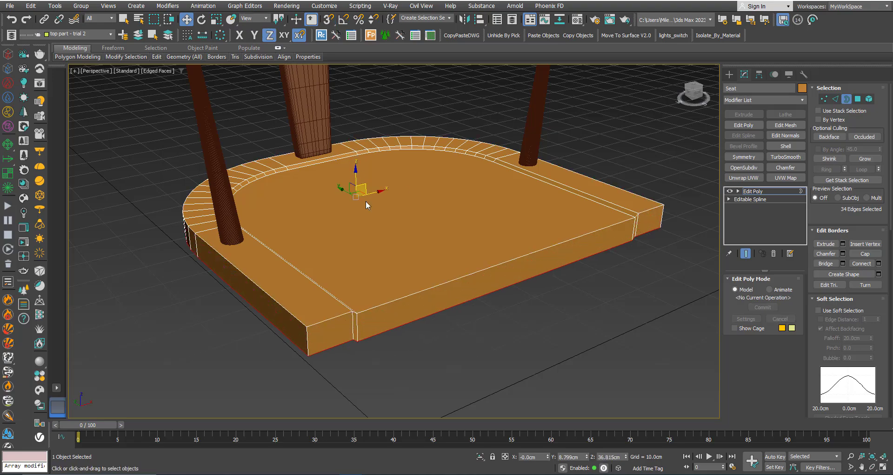
mouse_move(375, 283)
alt+middle_down()
mouse_move(344, 274)
mouse_move(340, 262)
mouse_move(371, 280)
alt+middle_up()
Snap the extruded border back level with the seat's top corners, and offset it by -2.5 cm along Z
key(s)
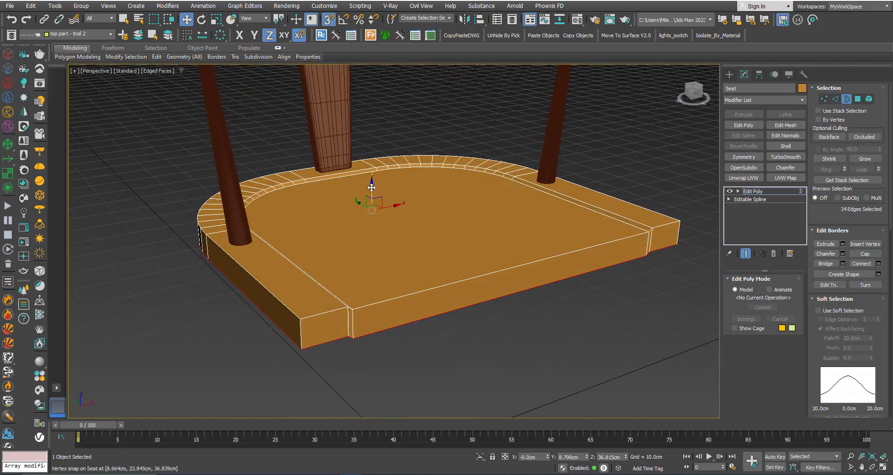
drag(372, 187, 298, 322)
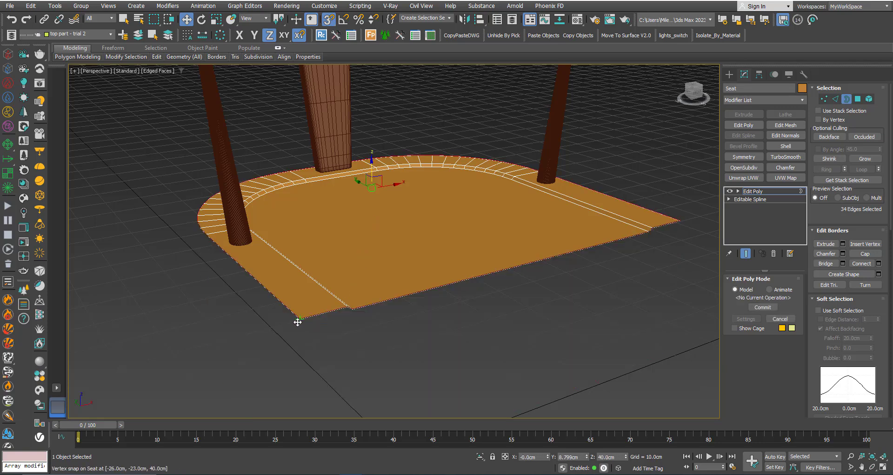
right_click(184, 21)
click(370, 238)
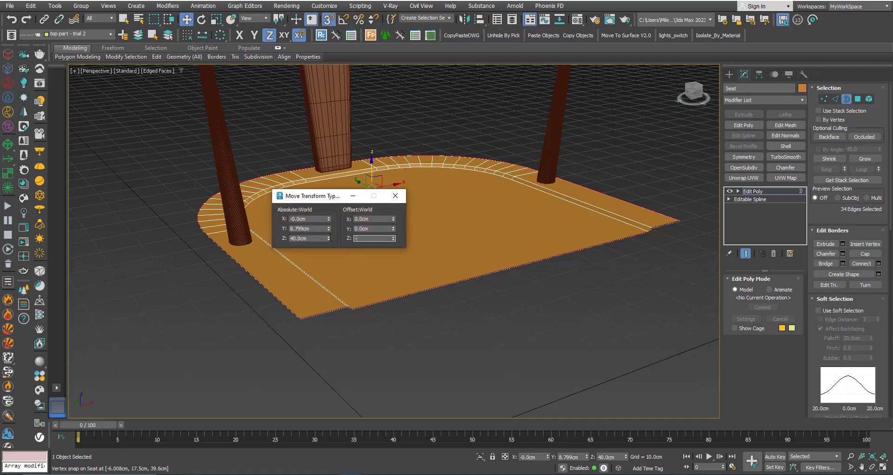
key(Return)
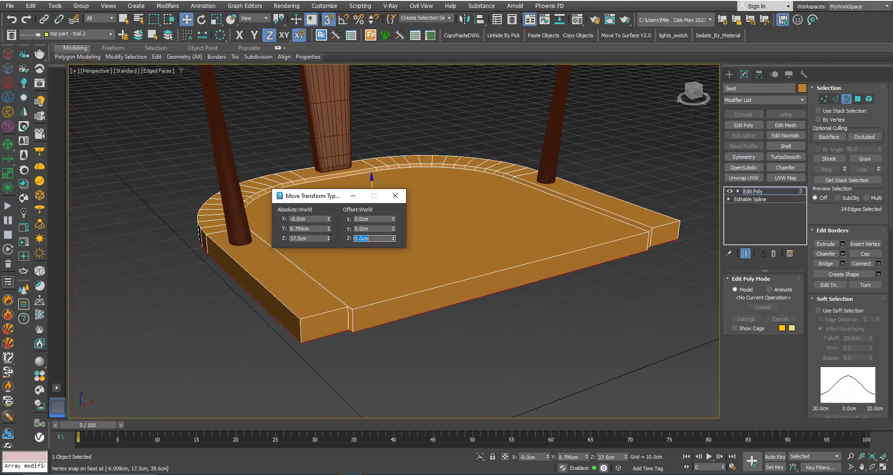
key(q)
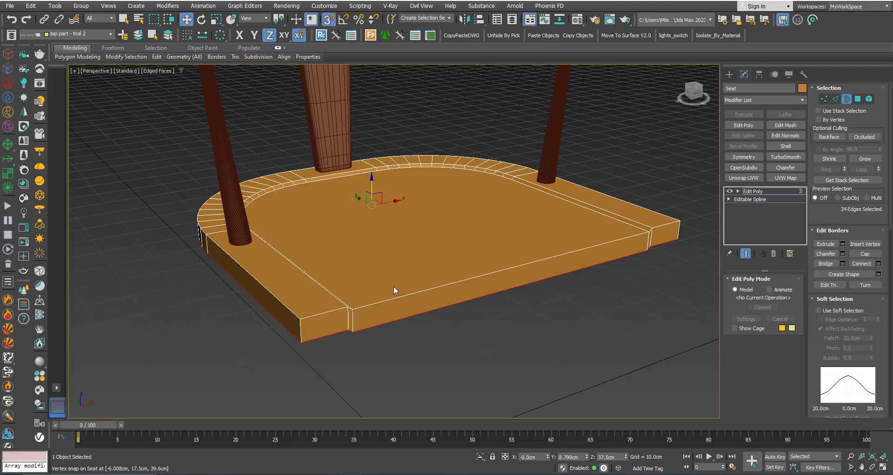
Move the two lower front vertices below the seat's recess up along Z, snapping them level with the rest of the bottom edge
alt+middle_drag(394, 286, 394, 310)
key(f)
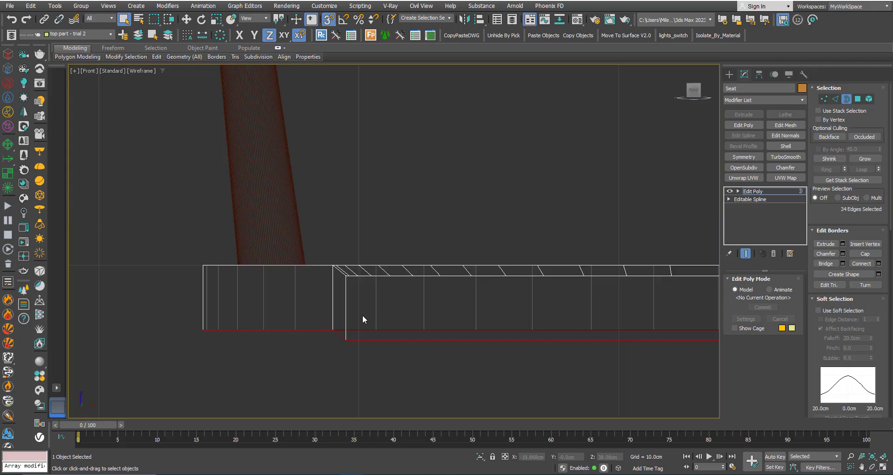
scroll(326, 296, down, 3)
click(823, 100)
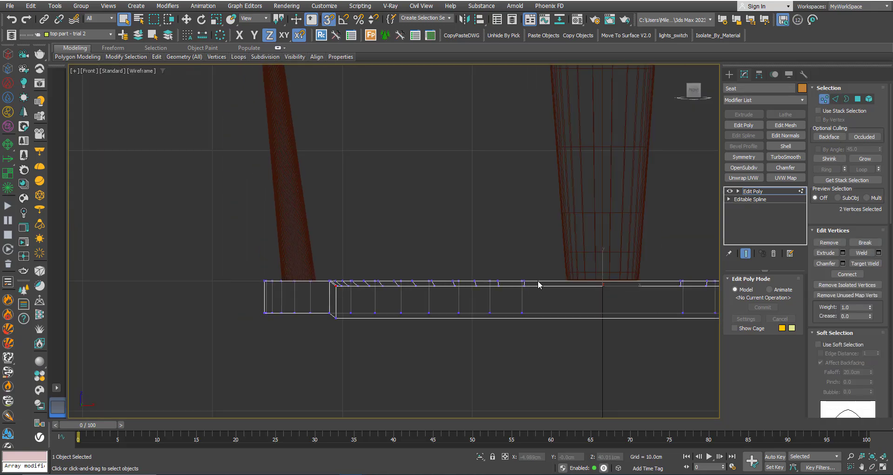
middle_drag(538, 285, 385, 283)
scroll(400, 289, down, 2)
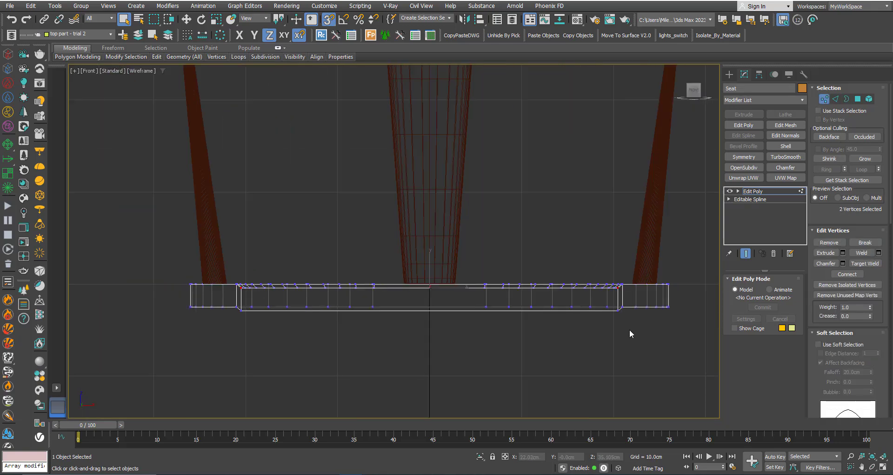
drag(622, 325, 207, 313)
key(p)
alt+middle_drag(390, 308, 412, 291)
scroll(412, 291, up, 3)
key(w)
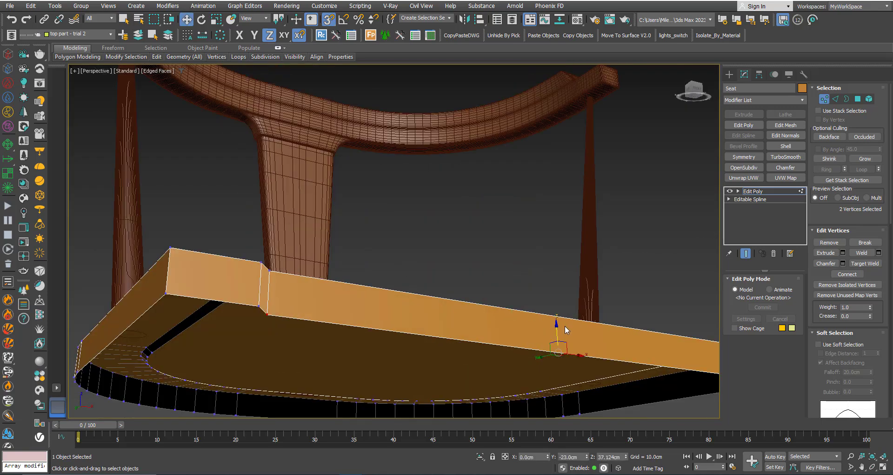
drag(558, 351, 259, 309)
scroll(319, 270, down, 4)
scroll(313, 270, up, 3)
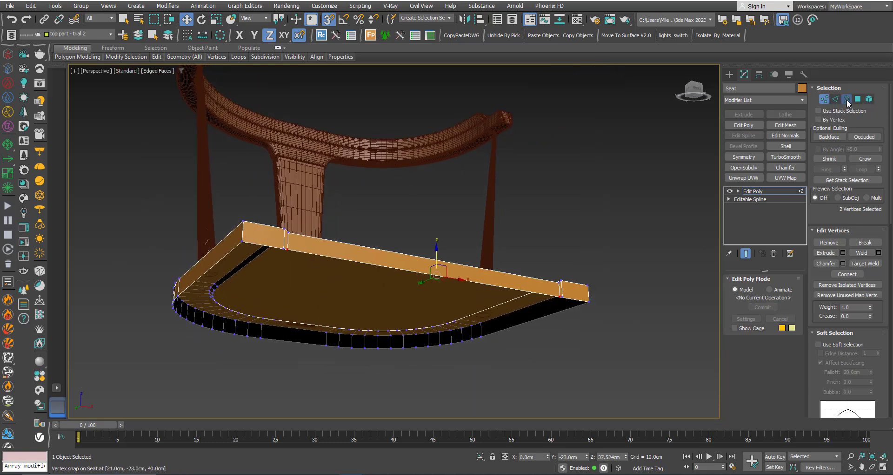
Cap the open border on the underside of the seat and leave border editing
click(846, 98)
click(445, 320)
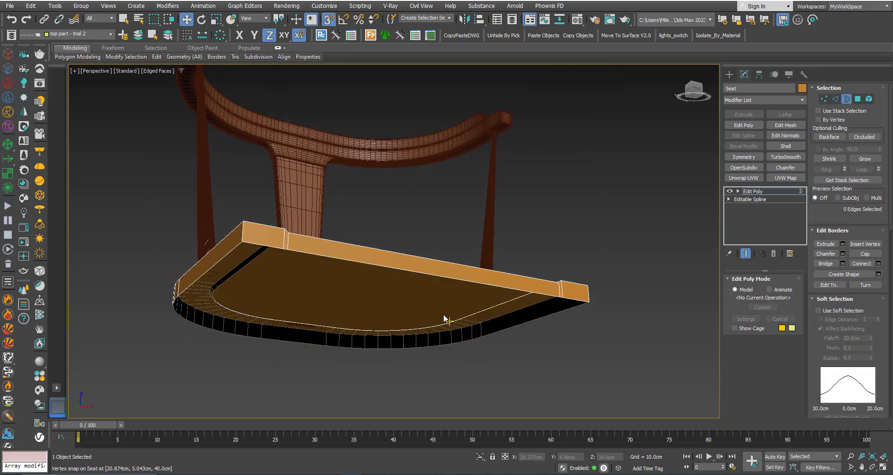
key(q)
click(416, 272)
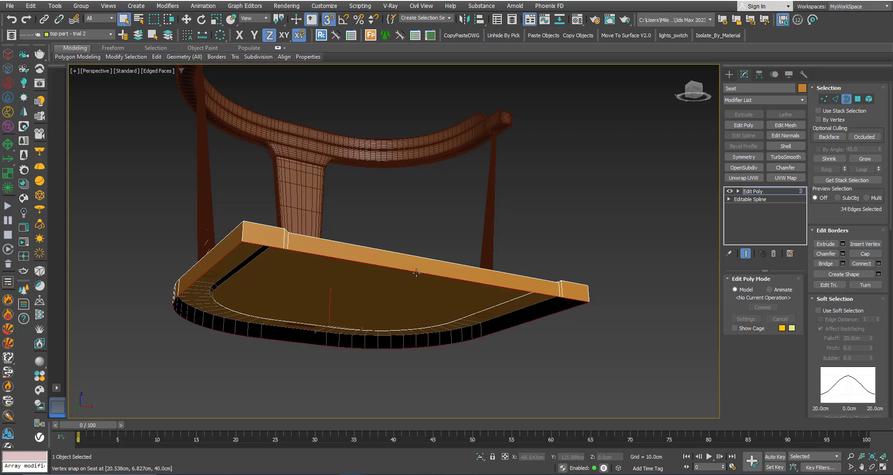
alt+middle_drag(389, 293, 353, 332)
right_click(394, 266)
click(375, 287)
click(748, 192)
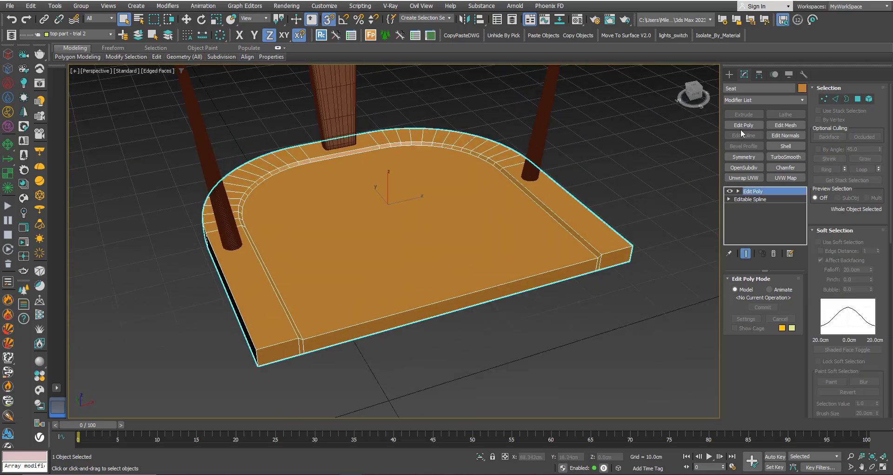
Add a Chamfer modifier to the seat with an amount of 0.25 cm and 3 segments
click(741, 100)
scroll(740, 99, down, 7)
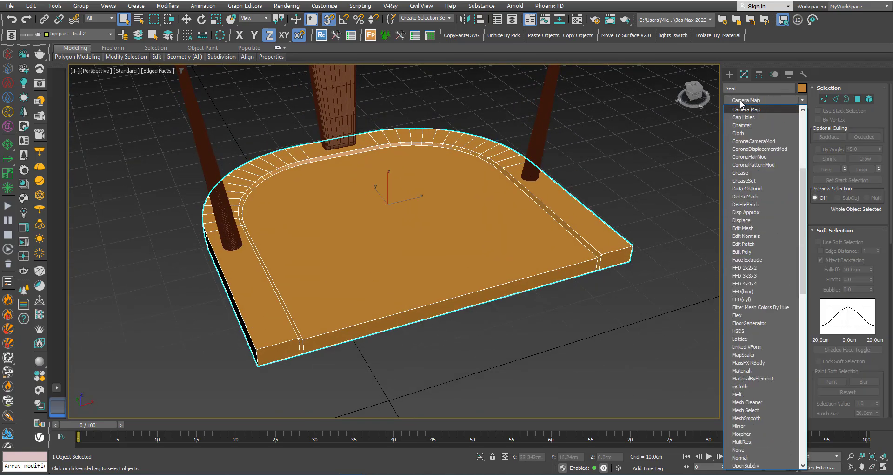
click(742, 118)
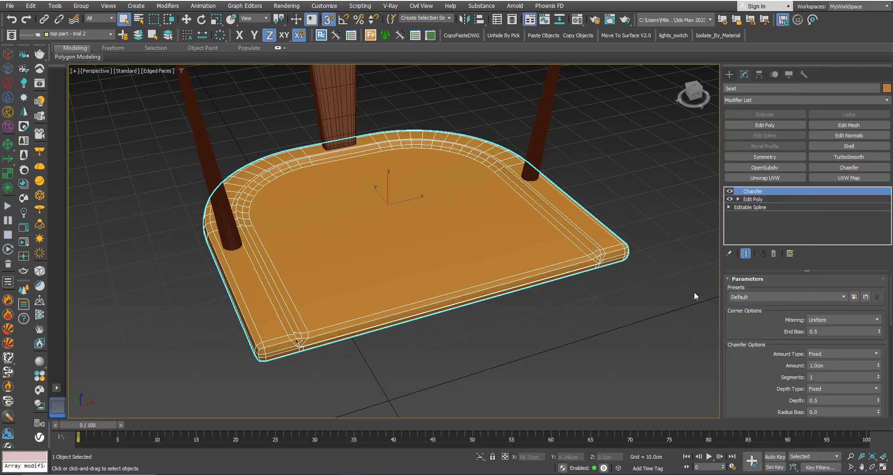
scroll(625, 252, up, 6)
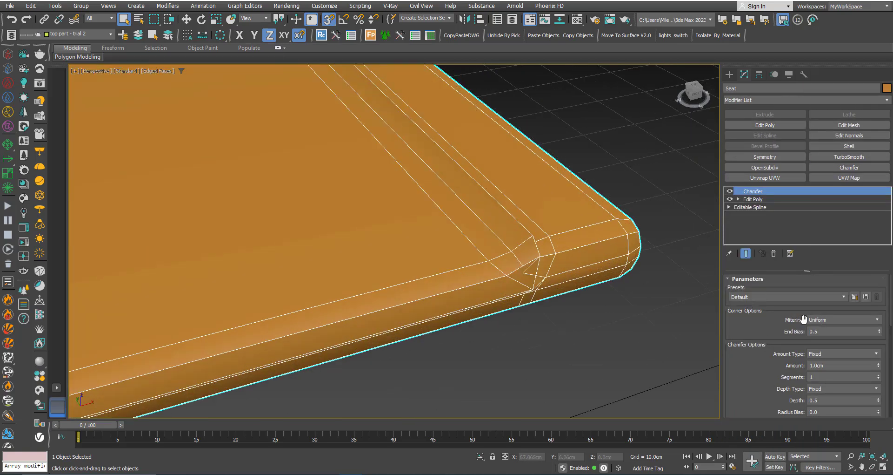
drag(880, 369, 876, 399)
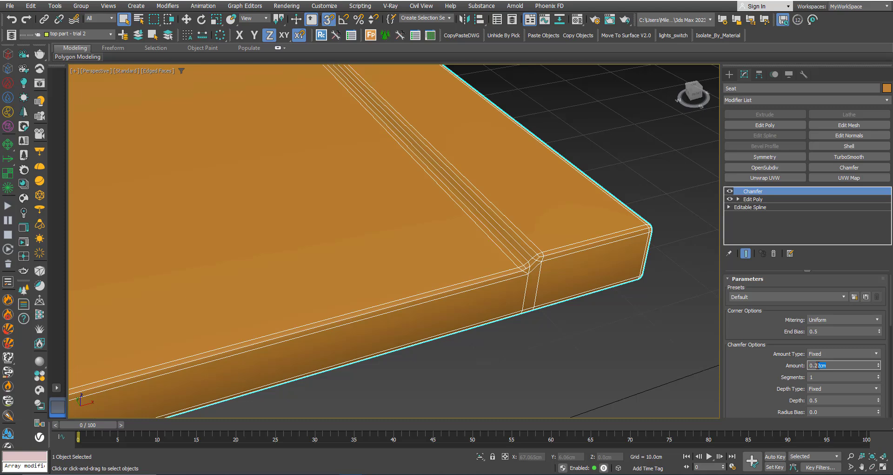
key(Return)
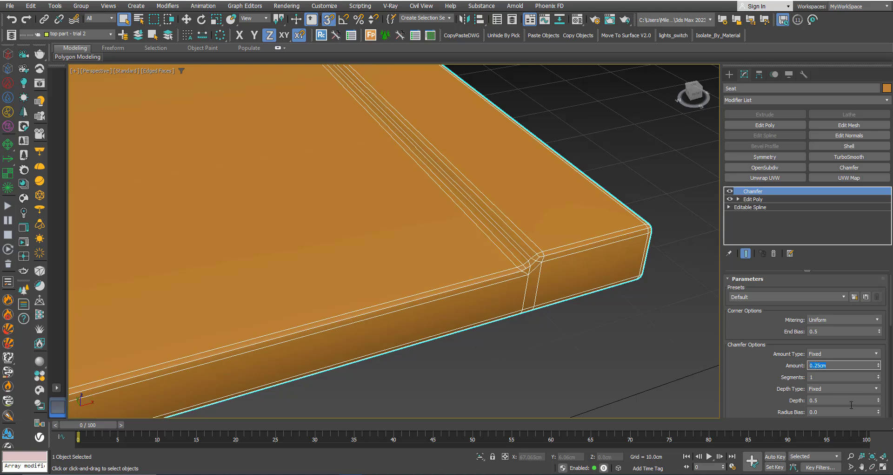
click(879, 375)
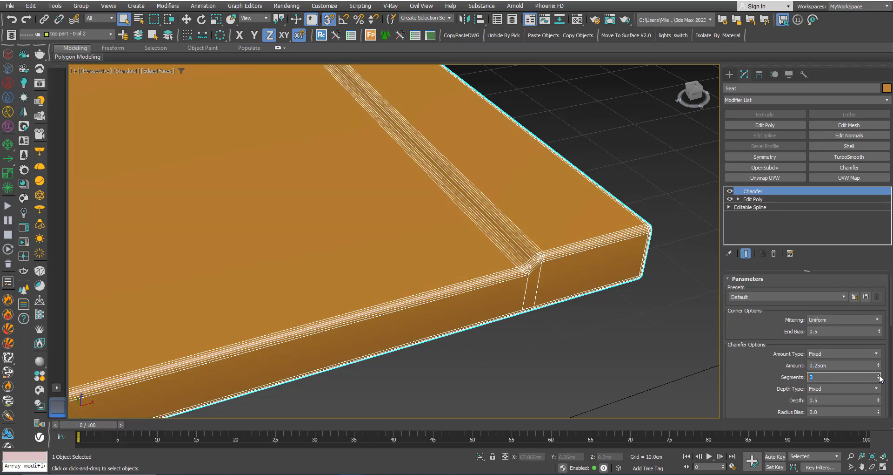
Deselect the seat and turn off the edged-faces display in the perspective view
click(645, 345)
key(F4)
scroll(565, 287, down, 8)
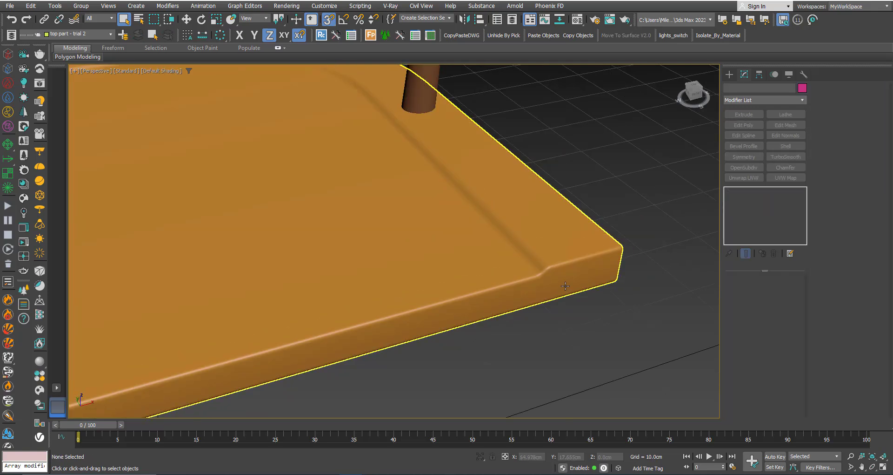
middle_drag(353, 311, 348, 312)
alt+middle_drag(385, 297, 429, 308)
scroll(401, 300, down, 3)
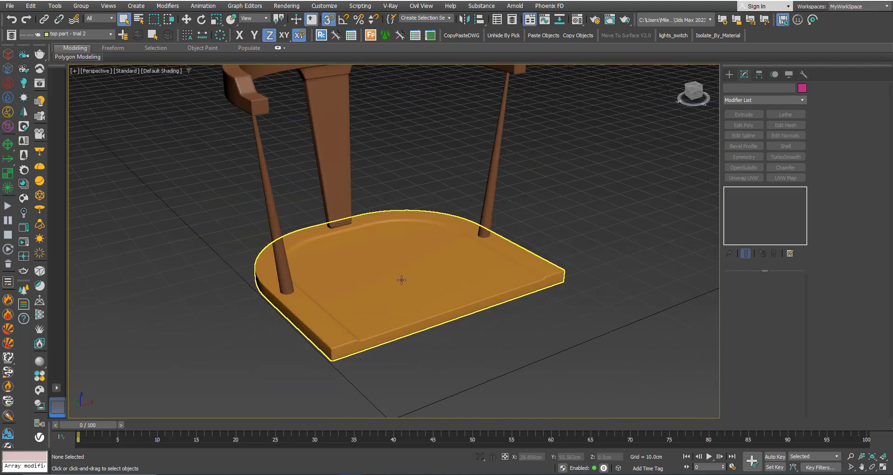
Change the seat's object color to the brown custom color used for the chair's other parts, and deselect it
click(401, 279)
click(886, 87)
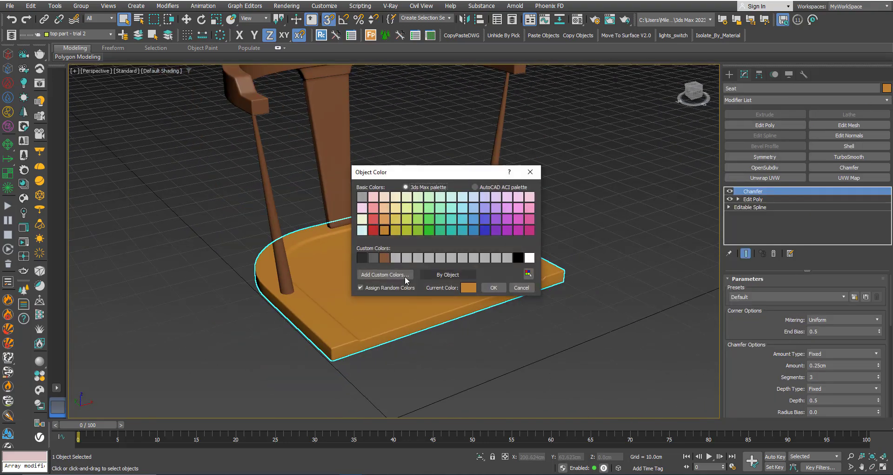
click(385, 257)
click(493, 288)
click(534, 343)
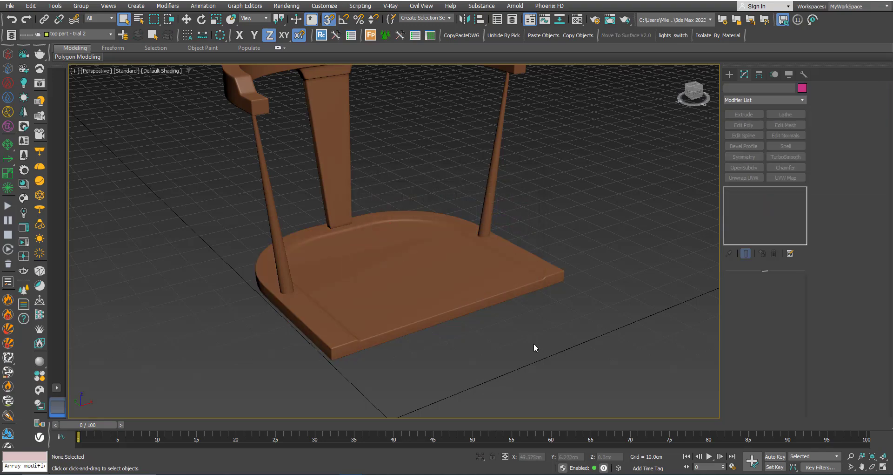
scroll(405, 298, down, 3)
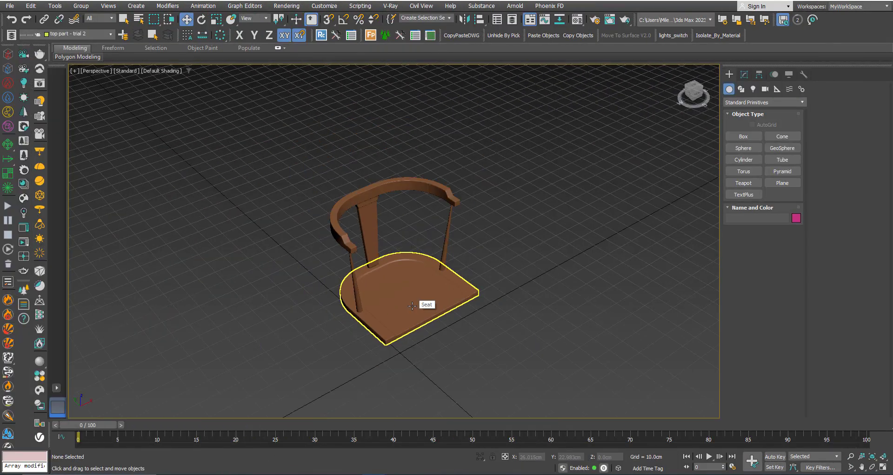
Create a cone below the seat's front corner, about 4.2 cm in base radius, 1.6 cm in top radius and 34.7 cm high
scroll(412, 296, up, 4)
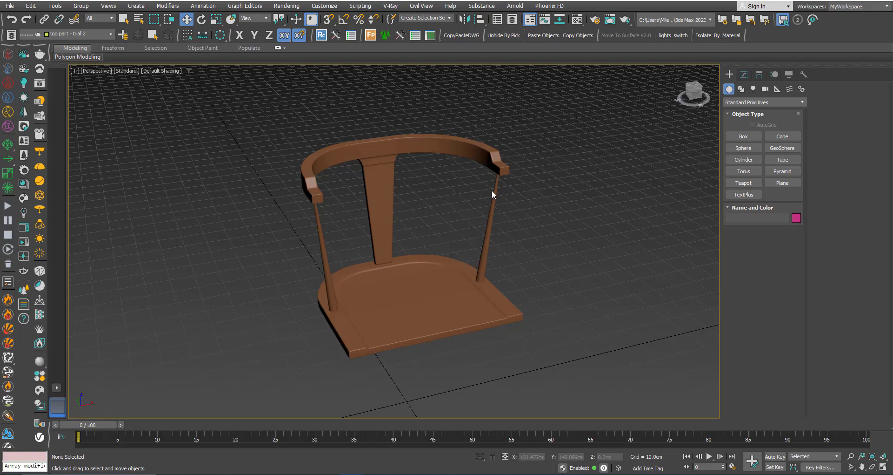
scroll(426, 296, down, 5)
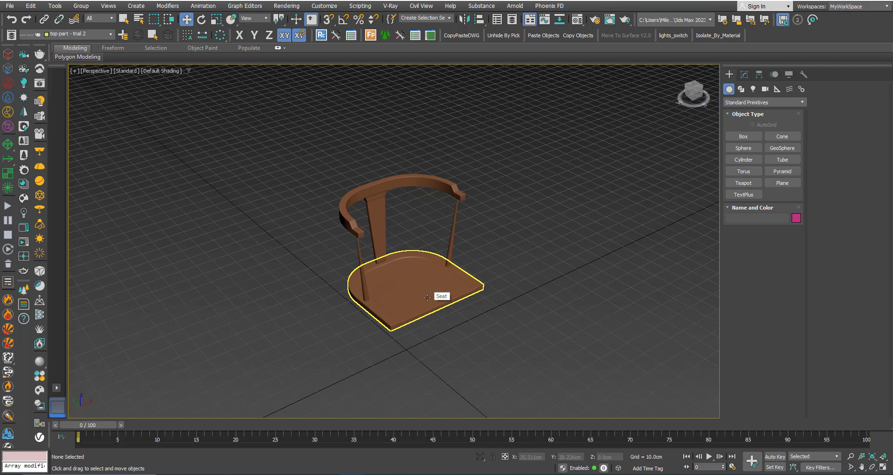
click(776, 139)
drag(393, 389, 391, 382)
right_click(387, 327)
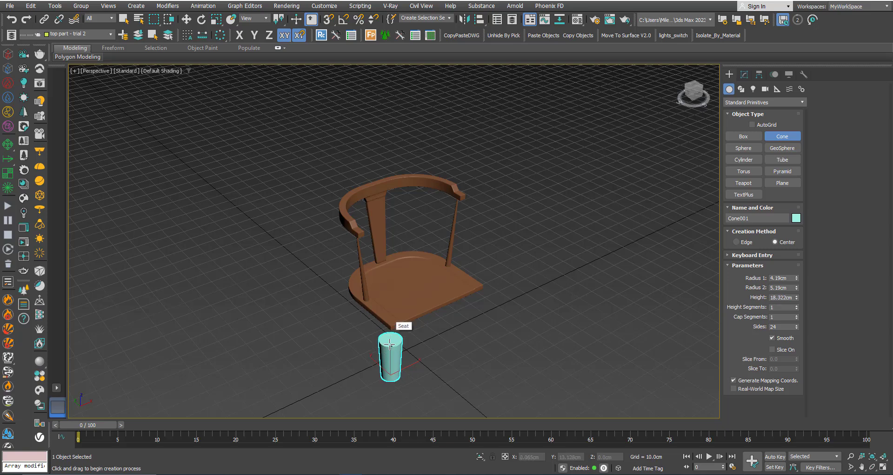
click(385, 320)
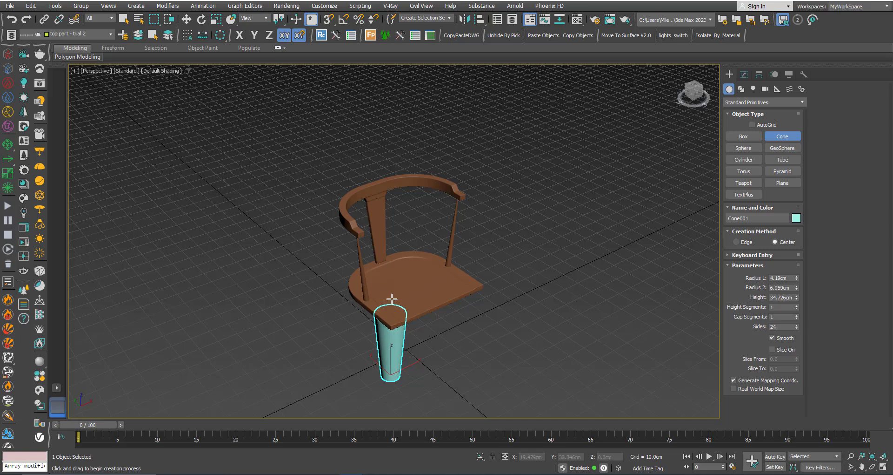
click(394, 304)
right_click(393, 304)
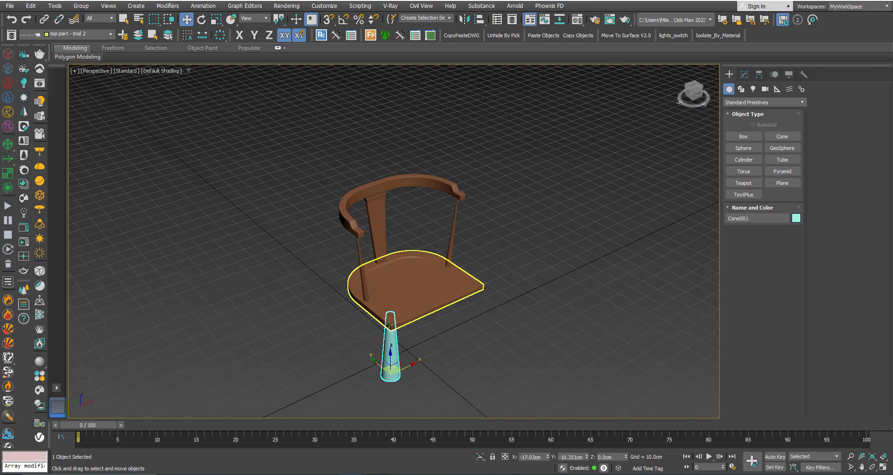
Move the cone across the ground plane to a free spot in front of the seat, at about X -33.8 cm, Y -37.3 cm
middle_drag(392, 308, 392, 262)
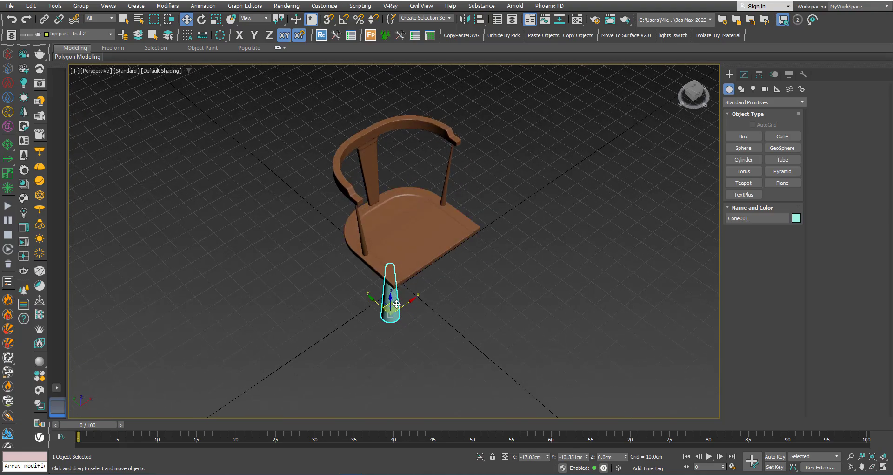
drag(398, 307, 409, 359)
alt+middle_drag(409, 359, 431, 316)
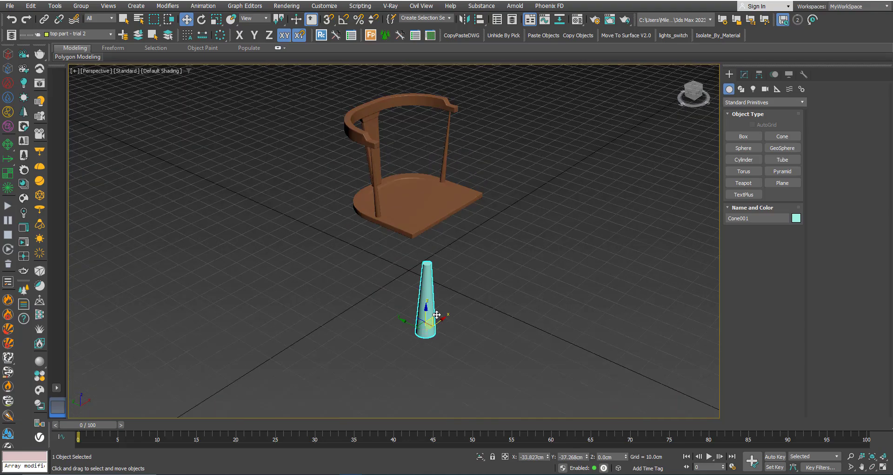
Set the cone's Radius 1 to 0.5 cm and Radius 2 to 1.2 cm to form a downward-tapering leg
click(744, 74)
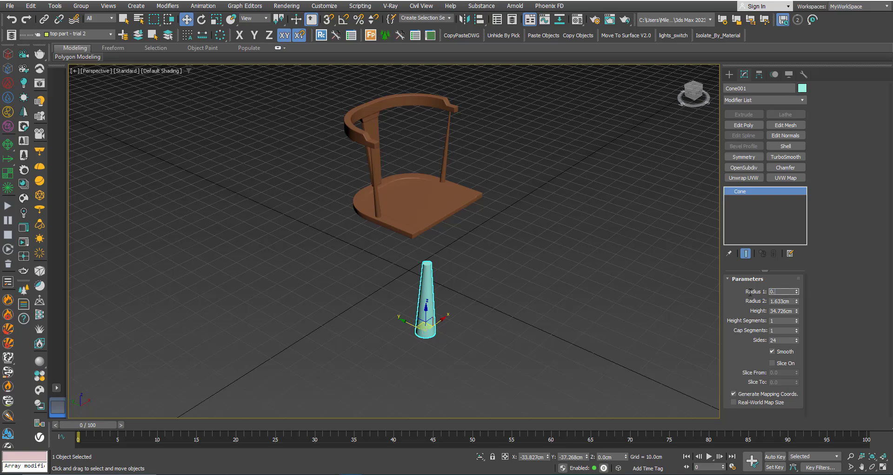
key(Return)
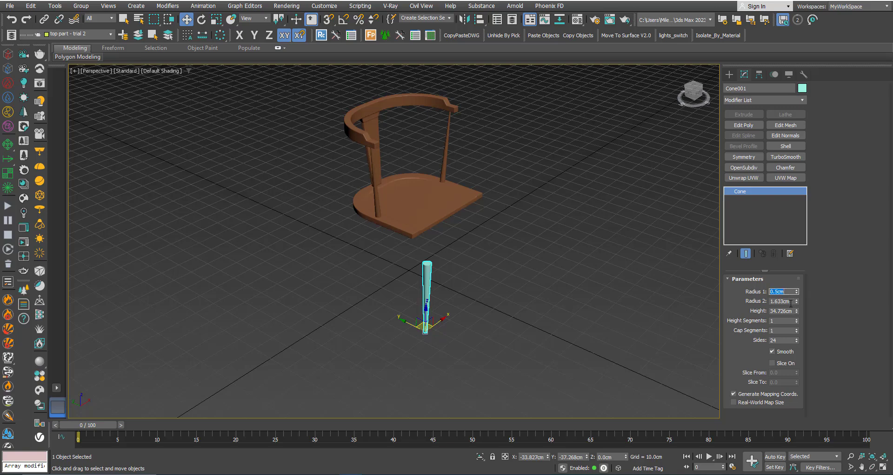
click(790, 302)
text(1.2)
key(Return)
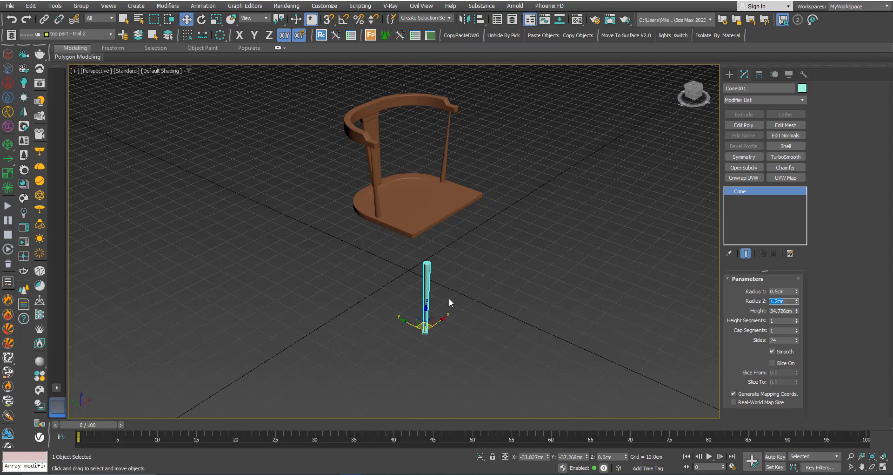
Tilt the leg with exact world offset rotations of 4 degrees about Y and -4 degrees about X
scroll(448, 297, up, 3)
middle_drag(448, 298, 405, 340)
scroll(399, 295, up, 4)
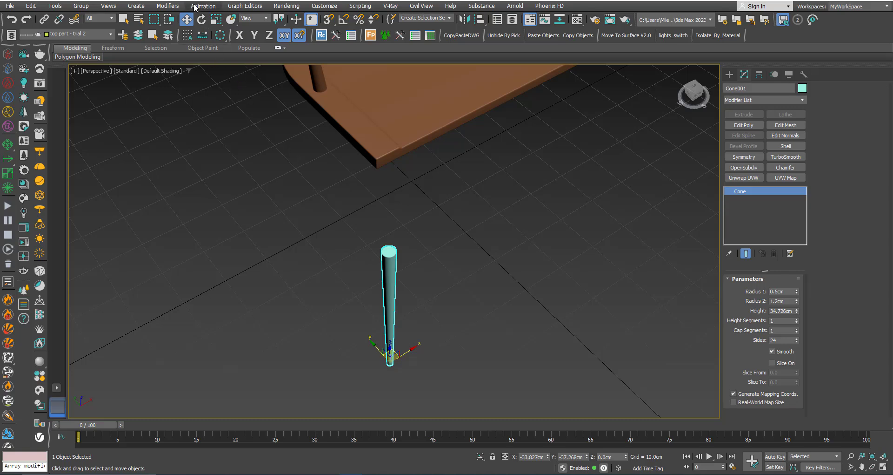
right_click(201, 19)
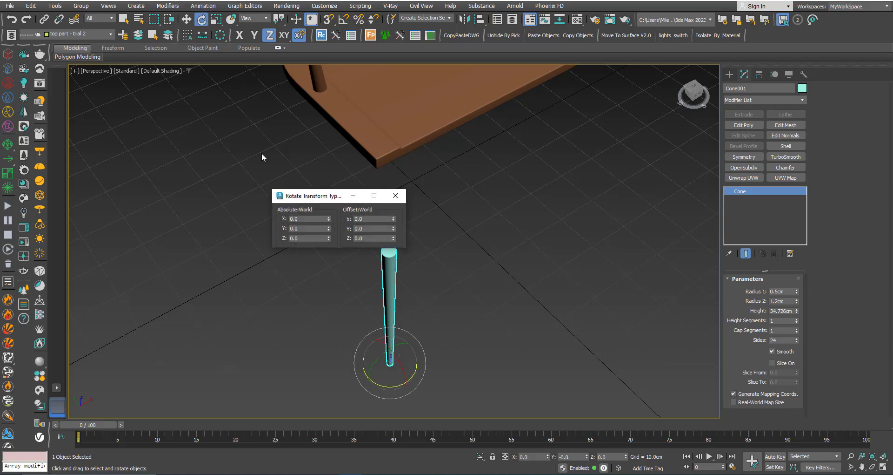
double_click(364, 229)
text(4)
key(Return)
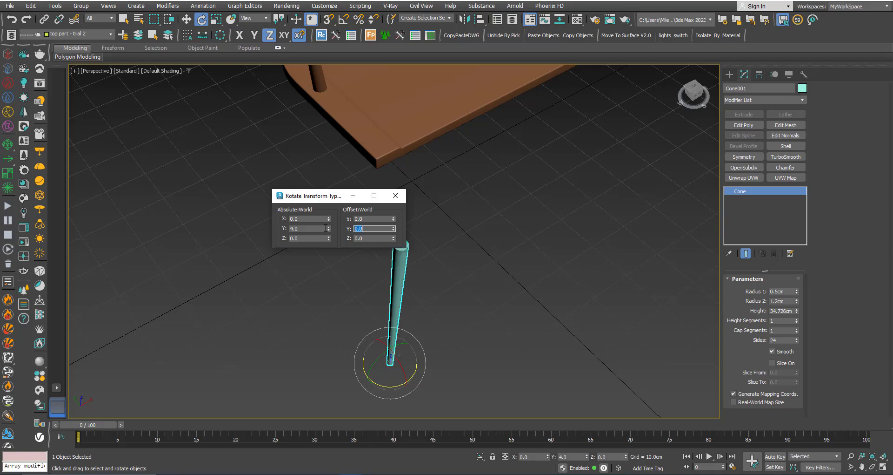
double_click(364, 218)
text(-4)
key(Return)
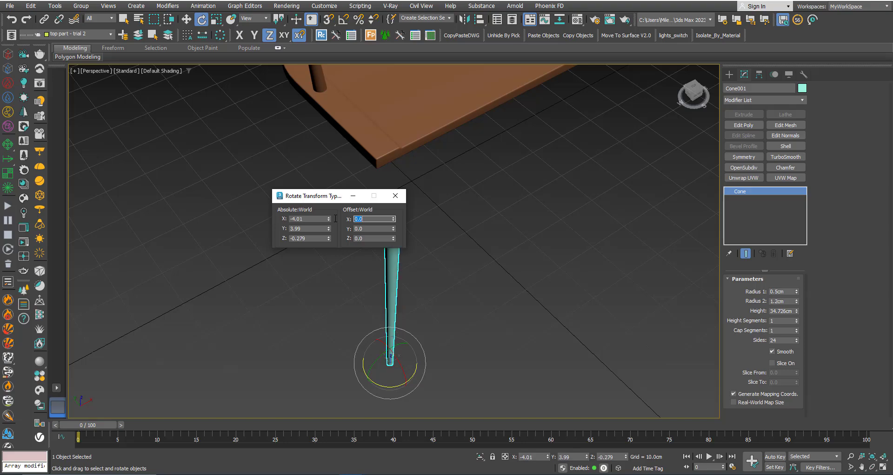
click(395, 196)
Show edged faces, add an Edit Poly modifier to the leg and select the edges around its lower end
alt+middle_drag(391, 206, 337, 265)
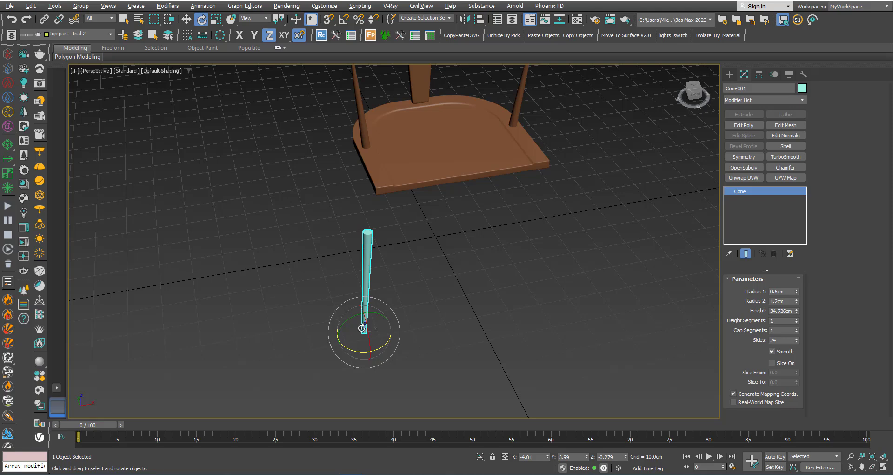
scroll(361, 327, up, 5)
key(F4)
mouse_move(364, 327)
alt+middle_down()
mouse_move(371, 285)
mouse_move(372, 293)
mouse_move(383, 275)
mouse_move(379, 317)
alt+middle_up()
scroll(379, 317, up, 5)
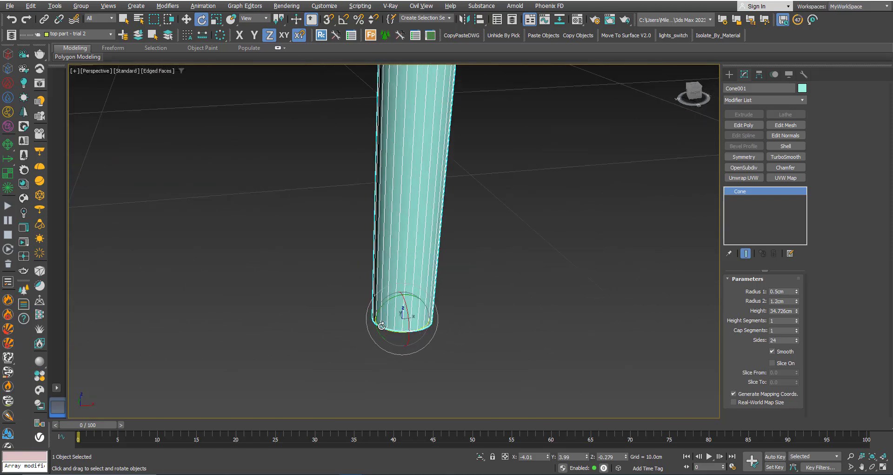
click(732, 124)
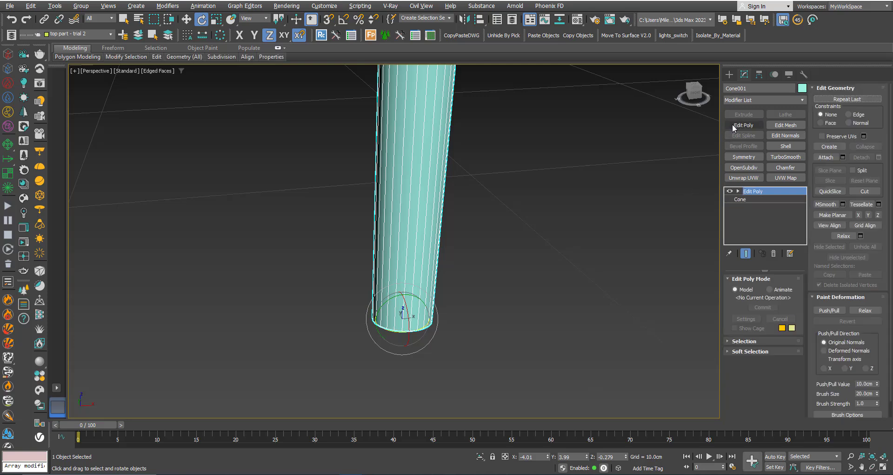
click(738, 191)
click(754, 207)
alt+middle_drag(400, 298, 375, 213)
drag(573, 348, 574, 348)
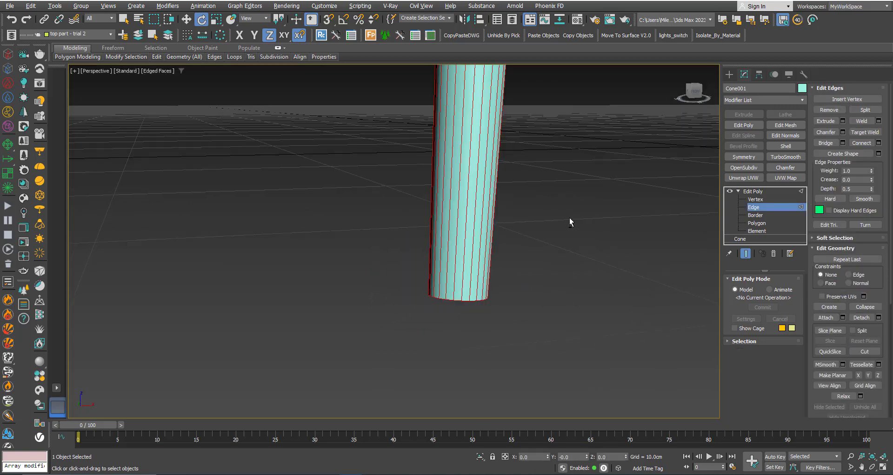
alt+middle_drag(454, 274, 624, 308)
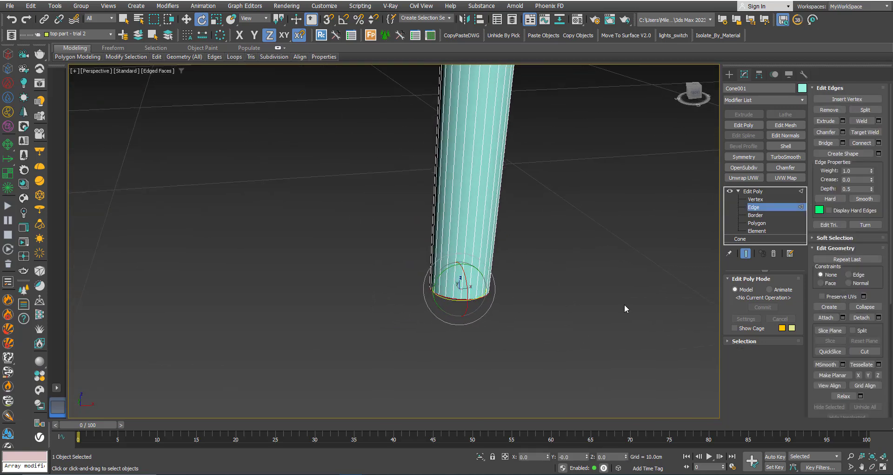
Chamfer the leg's bottom edges by about 0.36 cm with 5 segments and leave edge editing
click(842, 132)
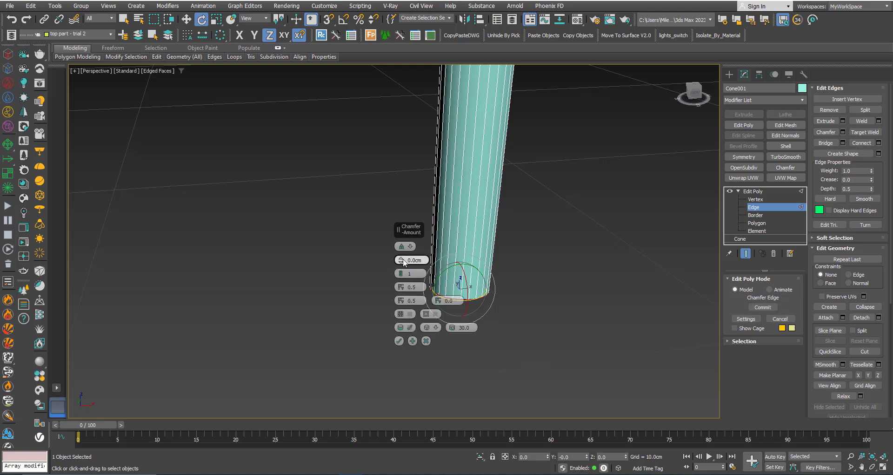
drag(403, 259, 401, 274)
right_click(403, 261)
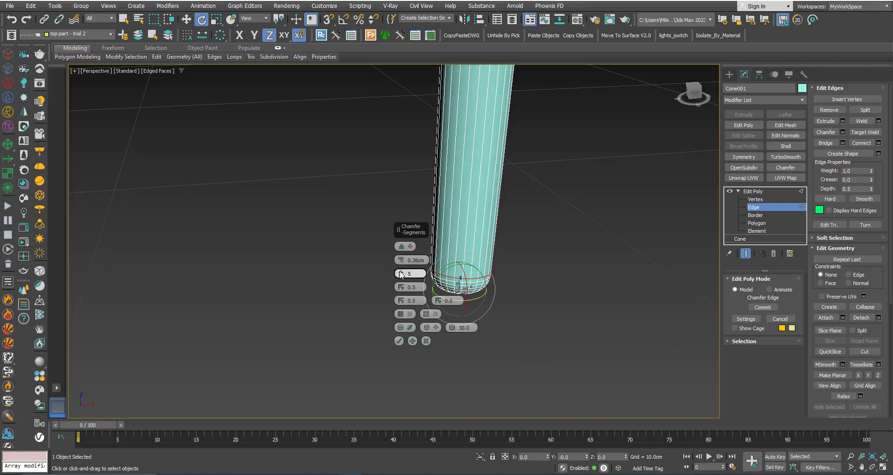
click(398, 340)
click(752, 192)
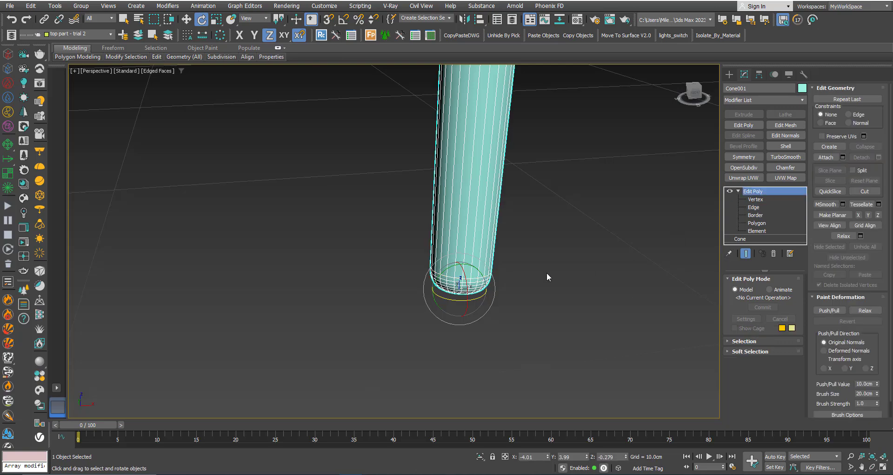
Deselect the leg and turn off the edged-faces display
click(443, 331)
key(F4)
scroll(424, 333, down, 6)
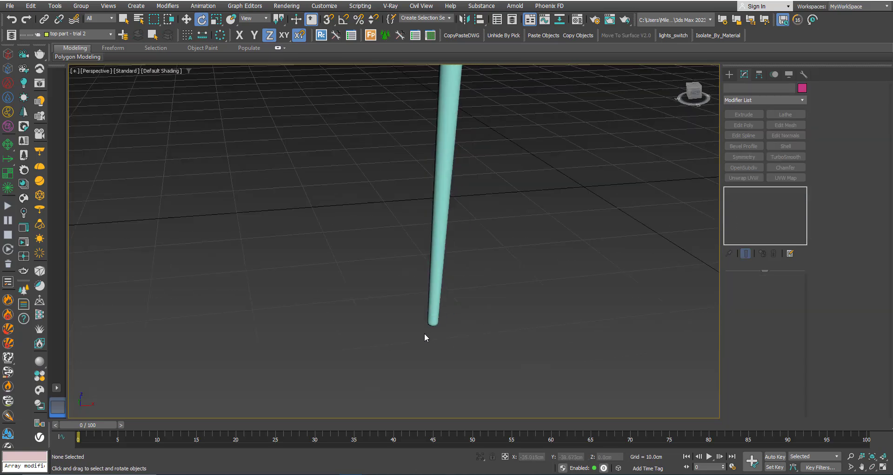
Set the height of the leg's base cone to 38 cm, below the Edit Poly modifier
click(435, 226)
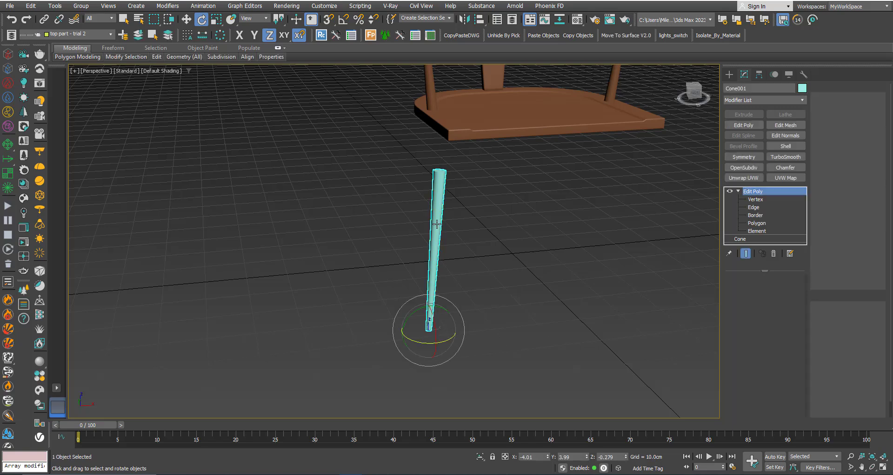
click(747, 239)
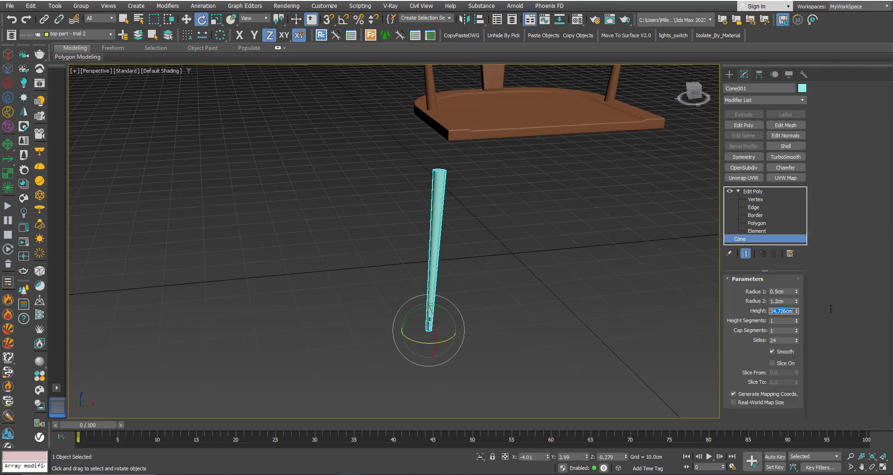
text(38)
key(Return)
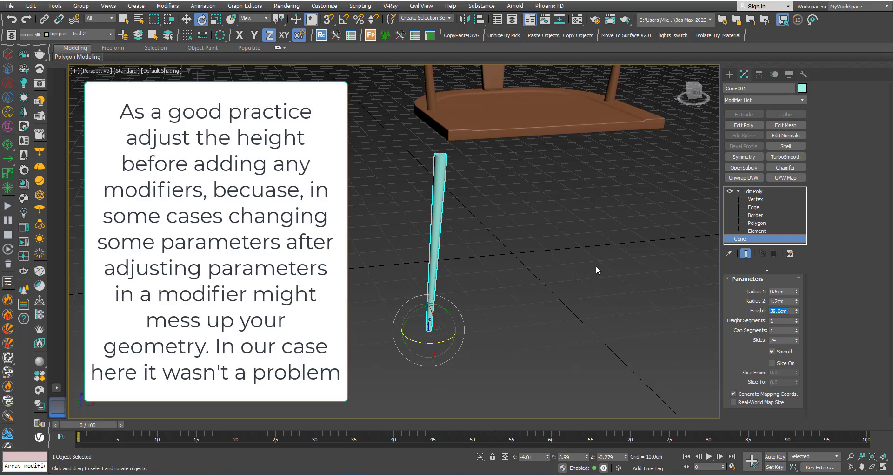
In the top view, move the leg inside the seat's front-left corner, to about X -26.1 cm, Y -20.5 cm
alt+middle_drag(483, 227, 478, 254)
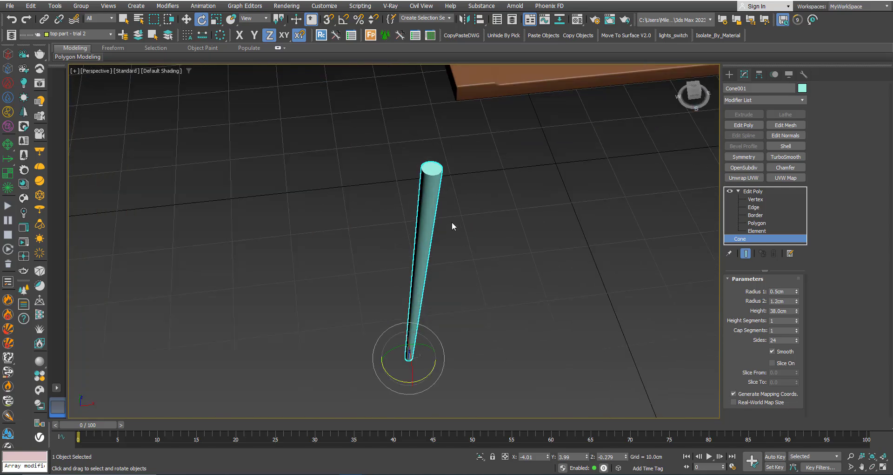
key(t)
scroll(378, 332, up, 2)
key(w)
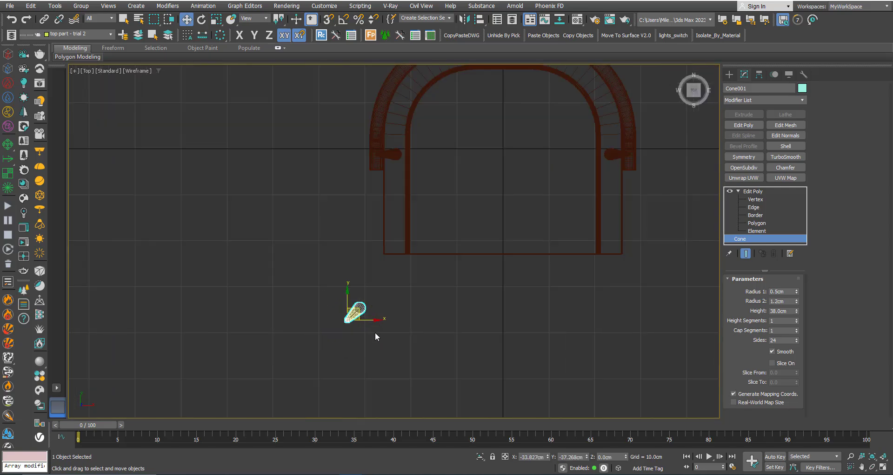
scroll(359, 309, up, 2)
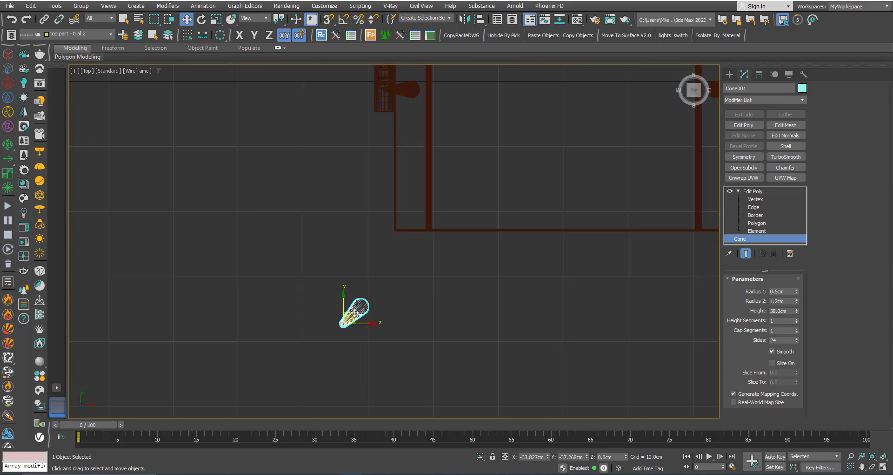
drag(355, 313, 403, 212)
scroll(423, 186, up, 3)
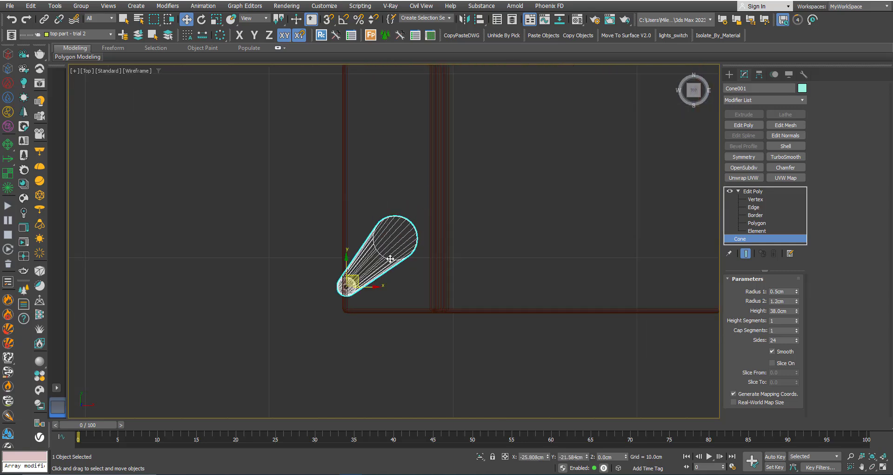
drag(357, 279, 374, 269)
scroll(381, 291, down, 3)
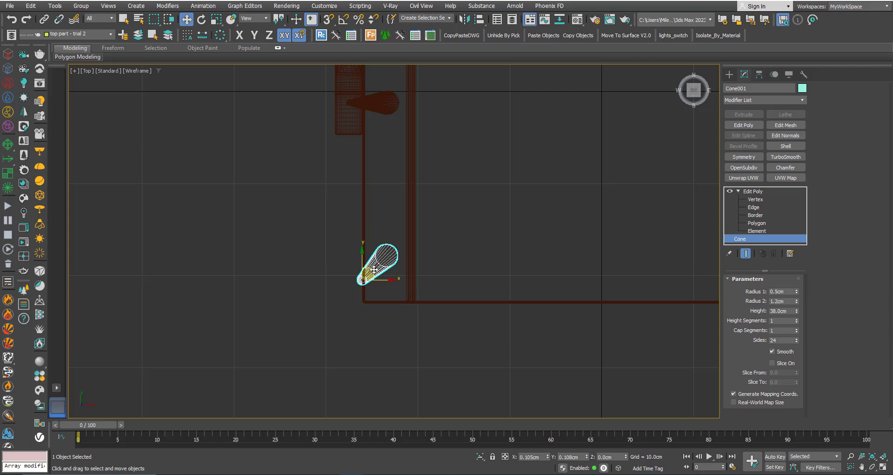
scroll(381, 298, down, 3)
scroll(379, 230, up, 1)
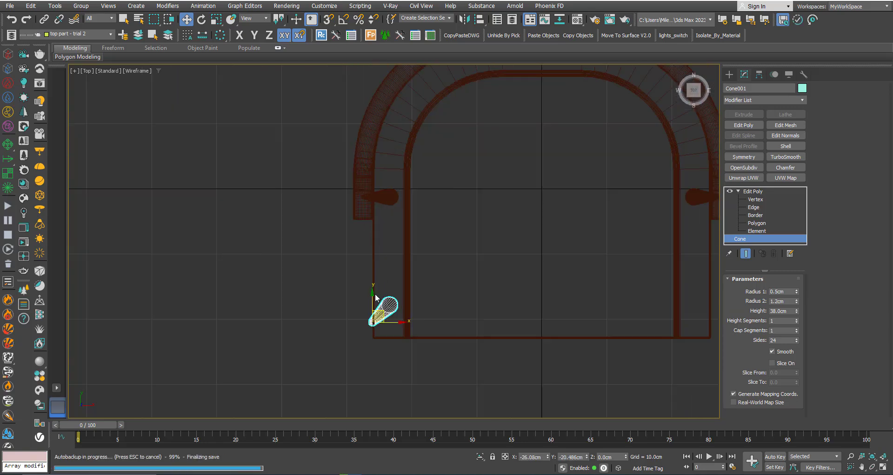
Mirror the front-left leg across the Y axis as a copy, with no offset
click(464, 20)
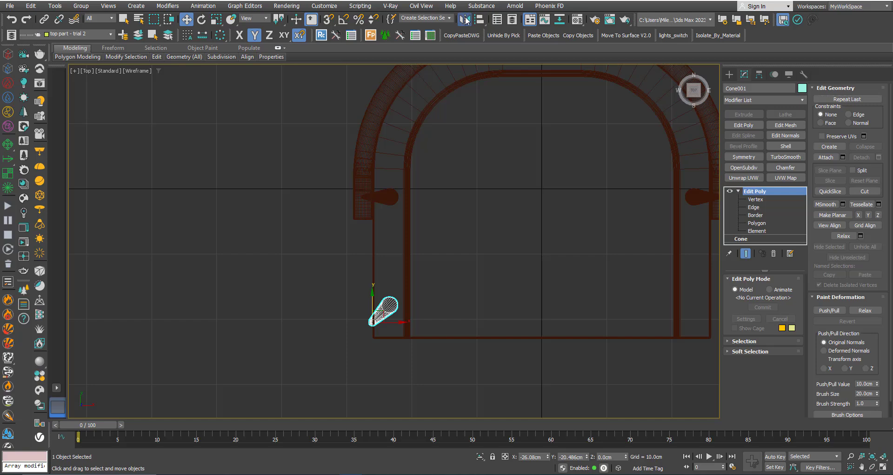
drag(429, 158, 522, 176)
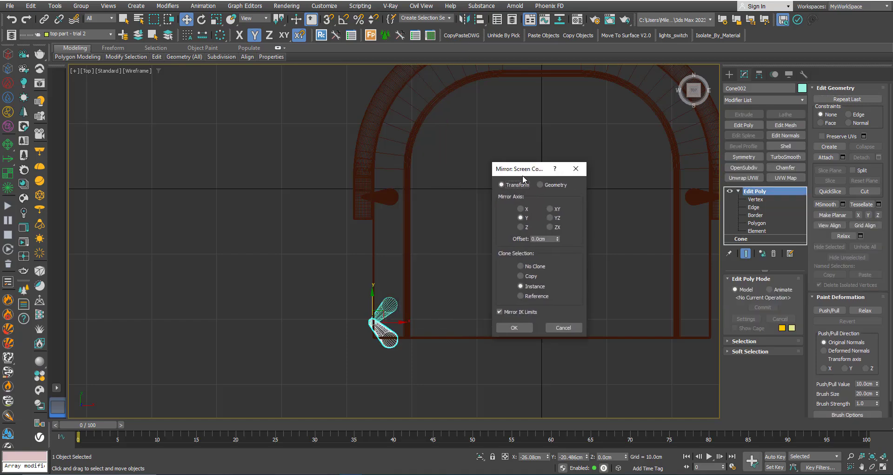
click(528, 276)
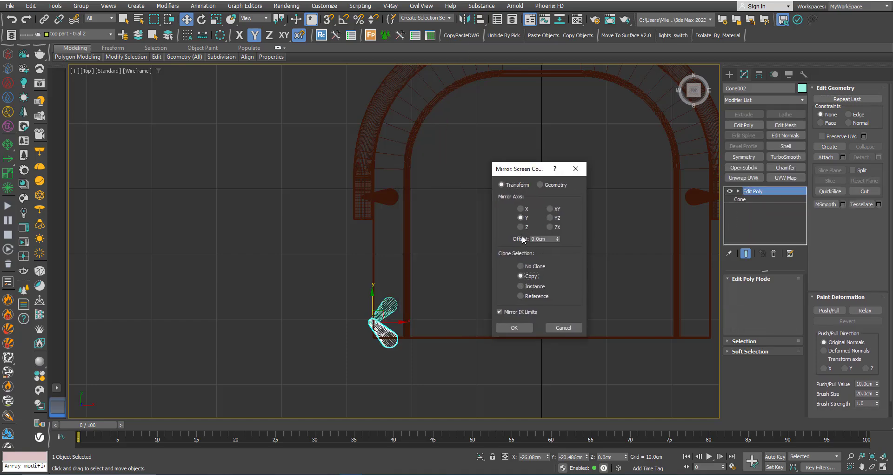
click(507, 329)
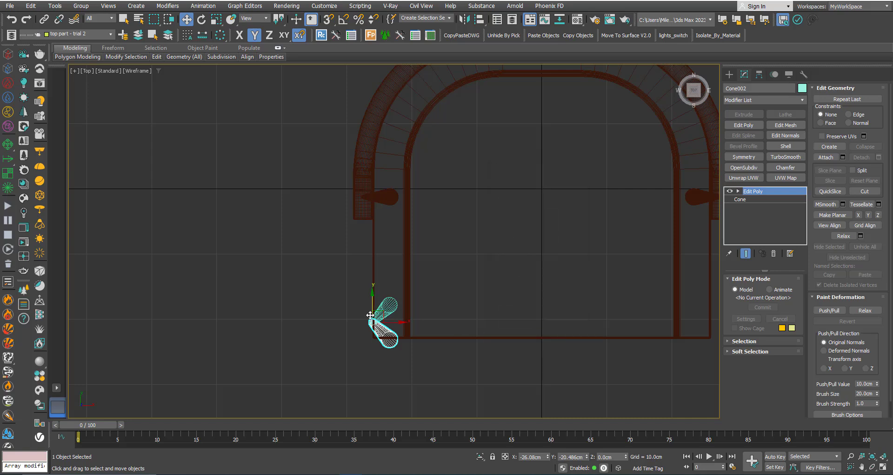
Move the mirrored leg back to the seat's rear-left corner, to about X -25.2 cm, Y 12.4 cm
drag(372, 297, 368, 97)
middle_drag(388, 139, 391, 202)
key(F5)
drag(401, 179, 379, 153)
key(F6)
key(F5)
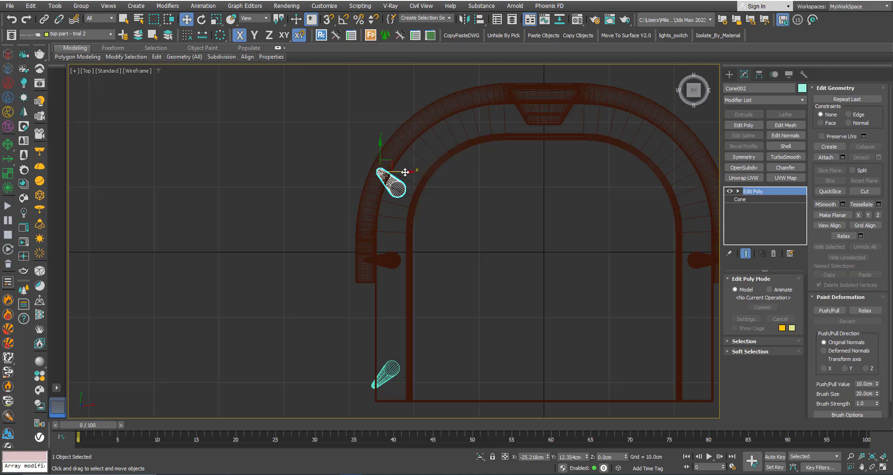
scroll(427, 222, down, 2)
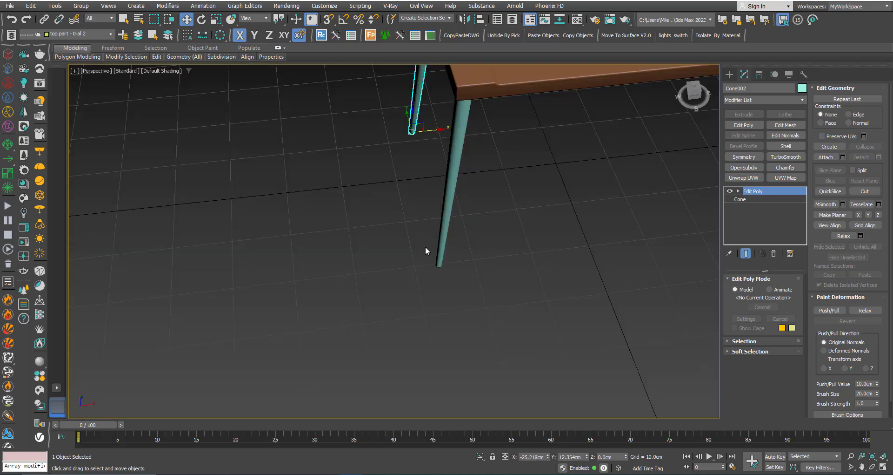
alt+middle_drag(425, 248, 423, 270)
click(424, 270)
mouse_move(444, 195)
alt+middle_down()
mouse_move(430, 213)
mouse_move(454, 213)
mouse_move(438, 199)
mouse_move(437, 148)
mouse_move(427, 198)
alt+middle_up()
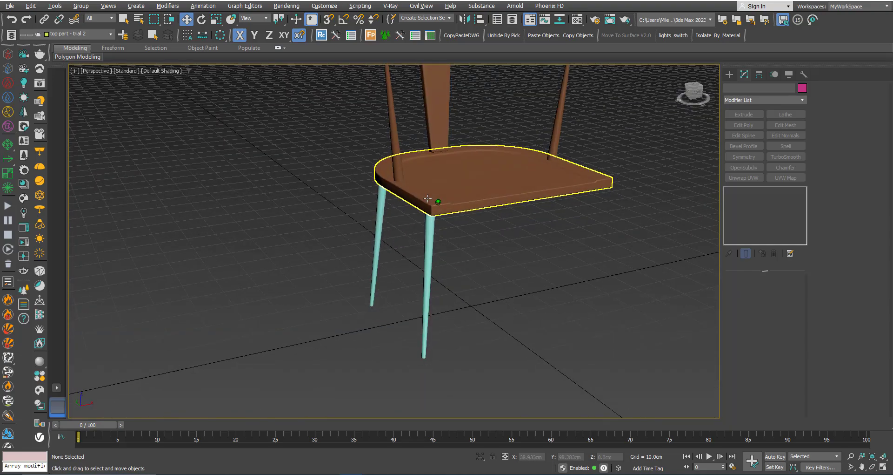
Shift the rear-left leg further in under the seat's curved rear edge, to about X -22.9 cm, Y 15.8 cm, and deselect it
click(378, 224)
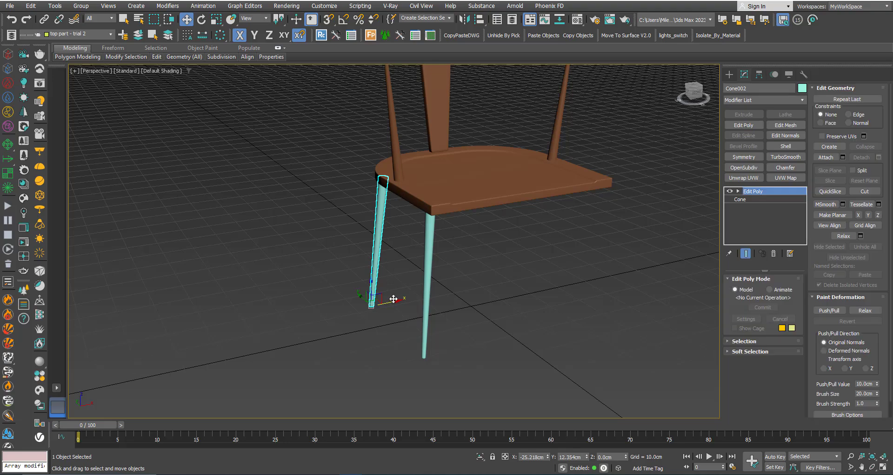
drag(393, 298, 394, 298)
click(392, 278)
alt+middle_drag(393, 279, 461, 289)
click(457, 258)
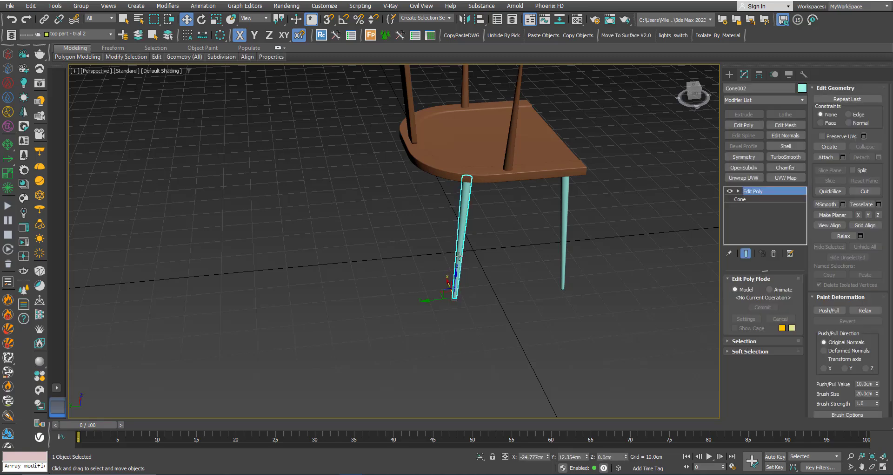
key(t)
scroll(425, 187, up, 3)
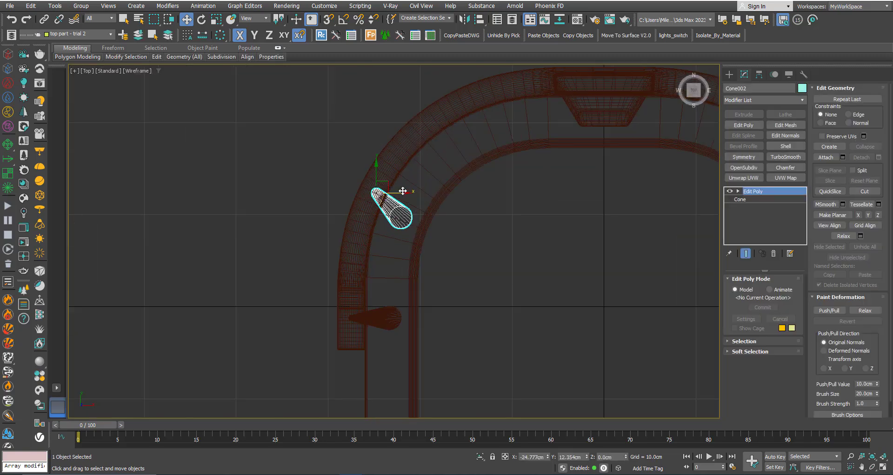
drag(399, 173, 405, 152)
scroll(434, 241, down, 2)
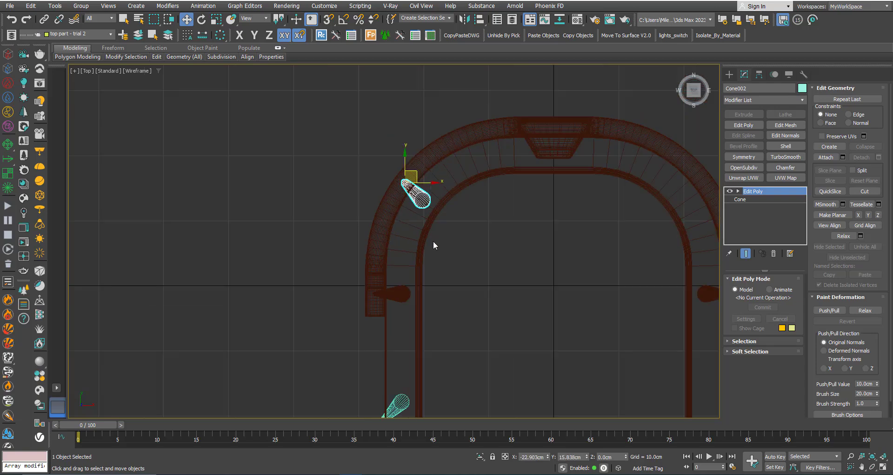
key(p)
mouse_move(439, 261)
middle_down()
mouse_move(443, 285)
mouse_move(377, 279)
middle_up()
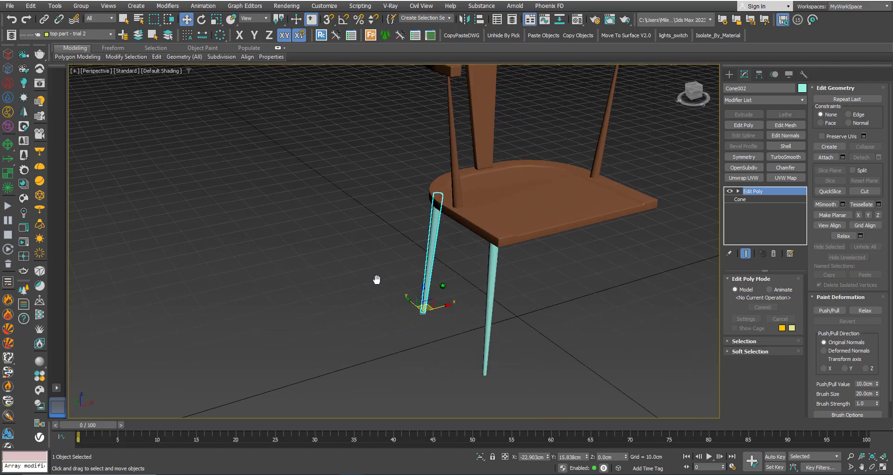
click(365, 271)
Attach the rear-left leg to the front-left leg so both form one object
scroll(364, 271, down, 3)
alt+middle_drag(445, 223, 467, 294)
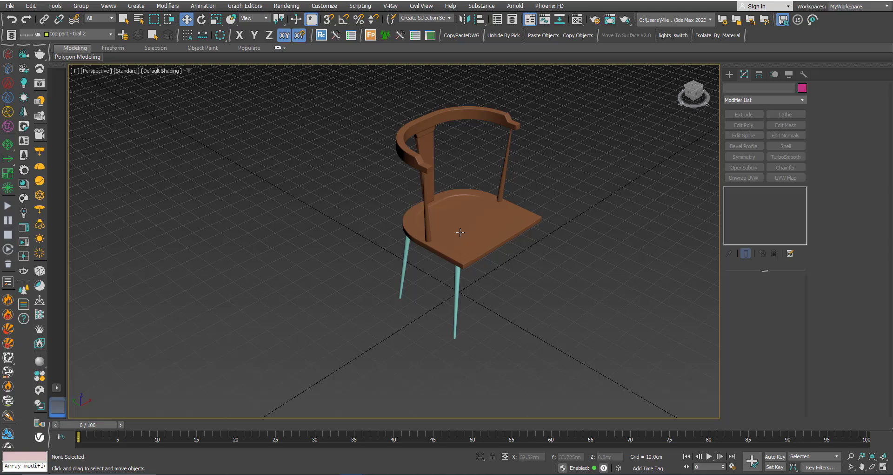
scroll(455, 296, up, 4)
click(458, 296)
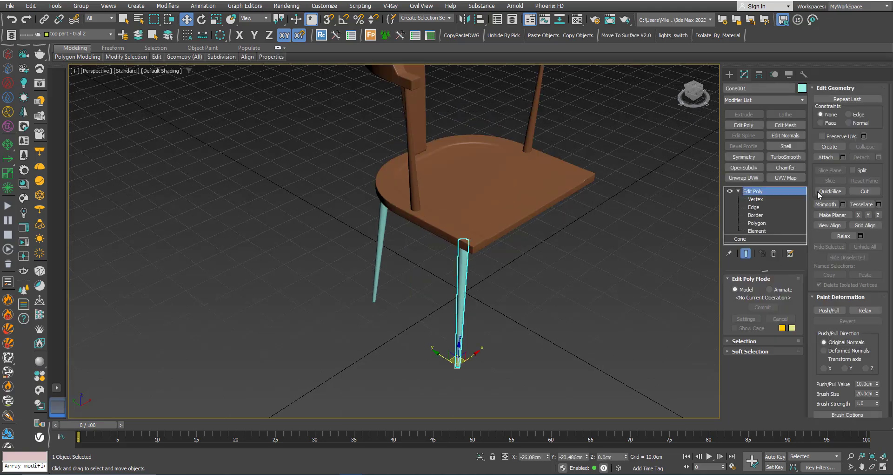
click(826, 157)
click(378, 287)
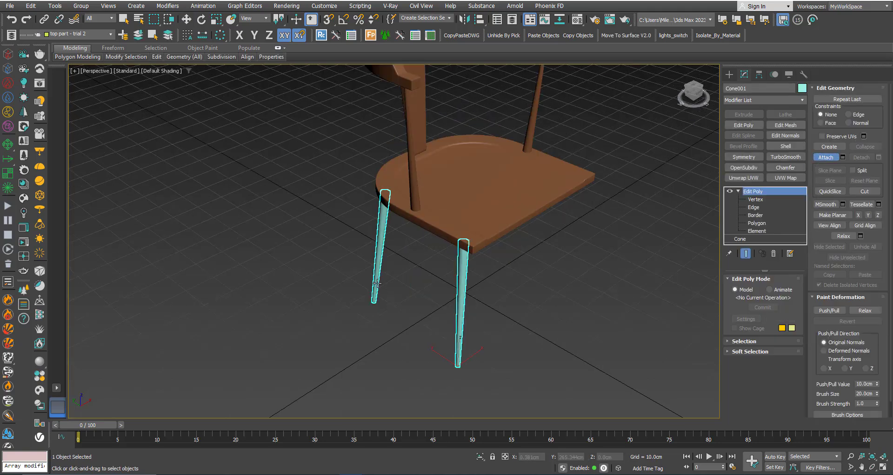
scroll(390, 292, down, 5)
key(w)
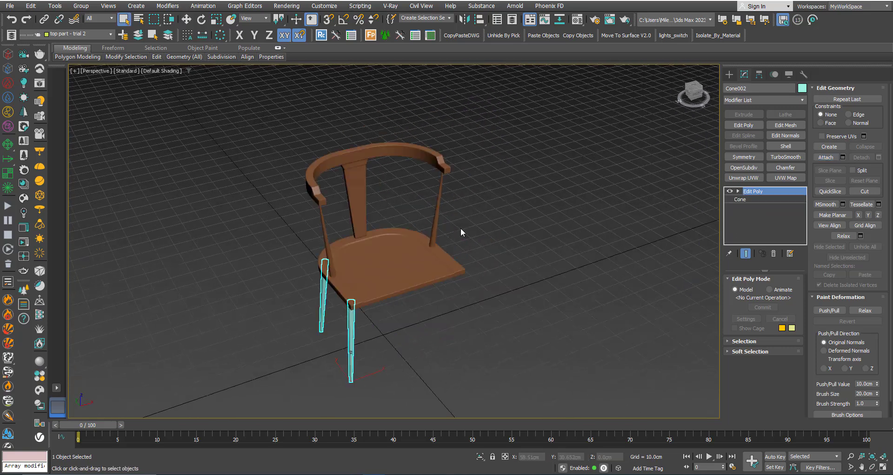
Mirror the pair of legs across the X axis as a copy, using the Geometry option
click(464, 19)
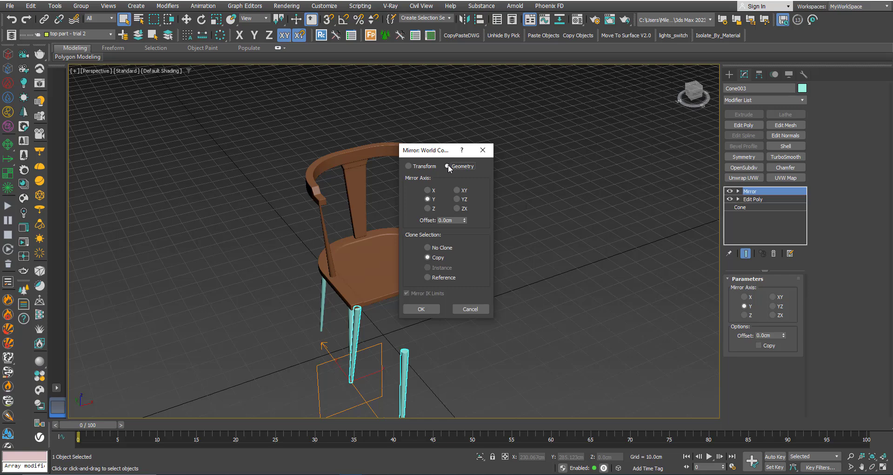
click(448, 166)
drag(430, 150, 265, 98)
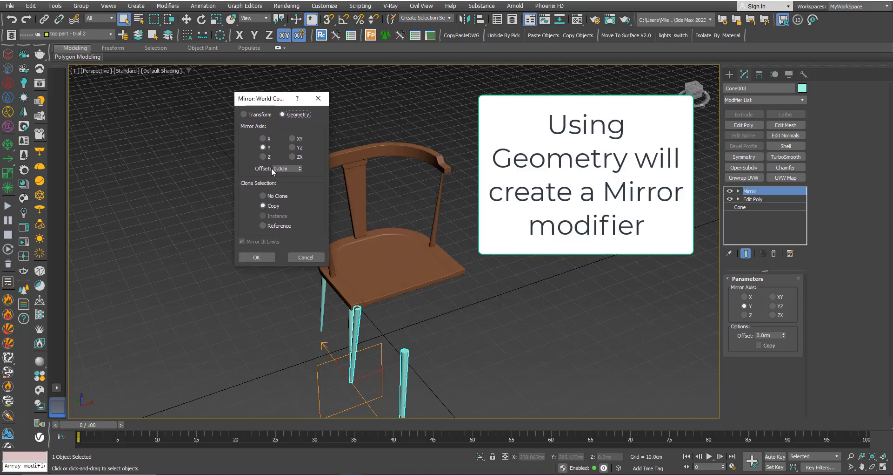
click(264, 138)
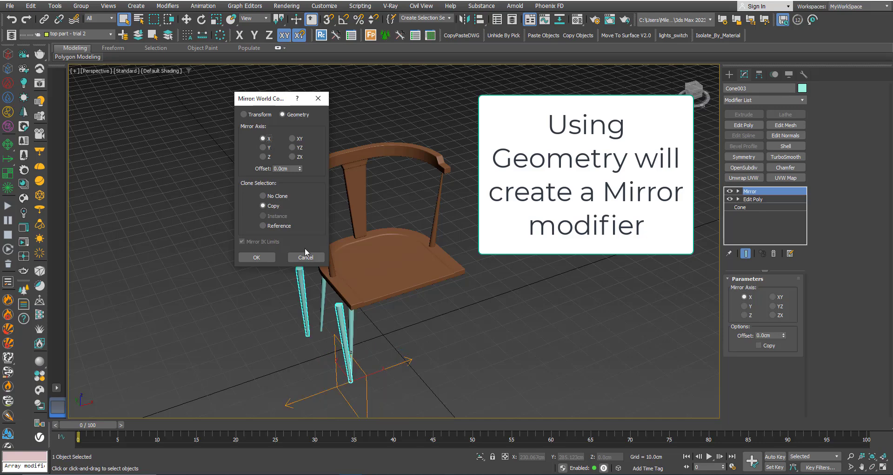
click(265, 259)
middle_drag(356, 273, 344, 231)
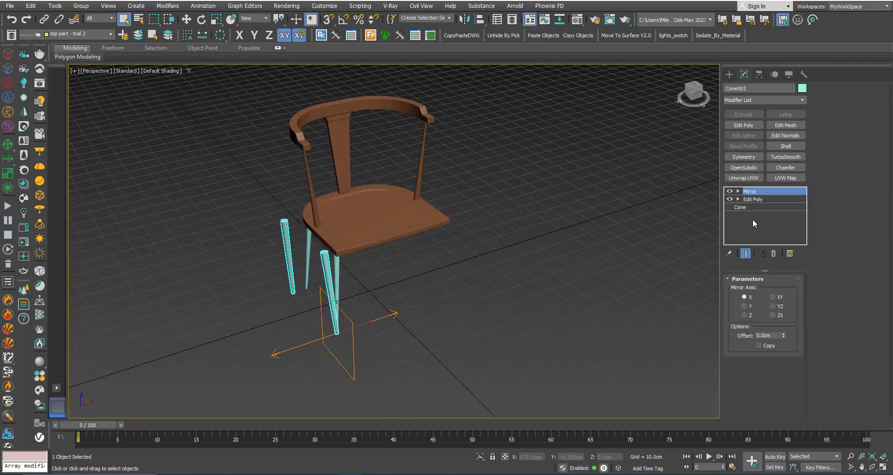
Move the Mirror modifier's center along X to the midpoint of the seat's front edge using vertex and midpoint snapping, and leave sub-object editing
click(739, 192)
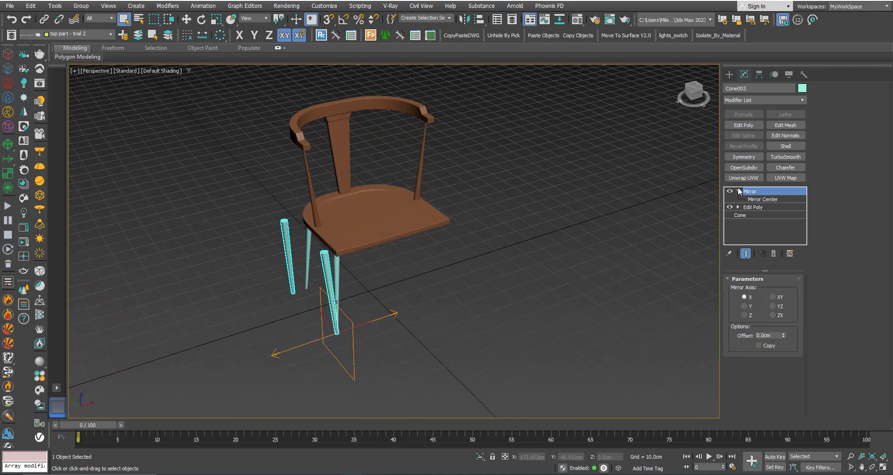
click(764, 199)
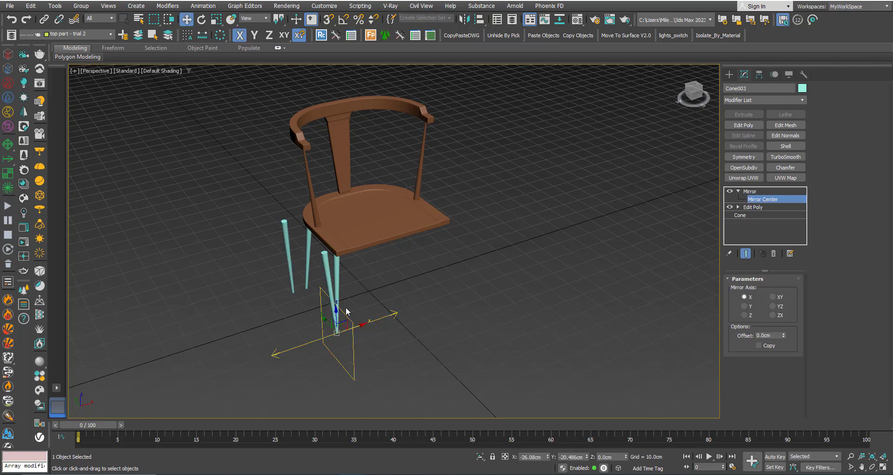
alt+middle_drag(346, 311, 341, 291)
right_click(328, 26)
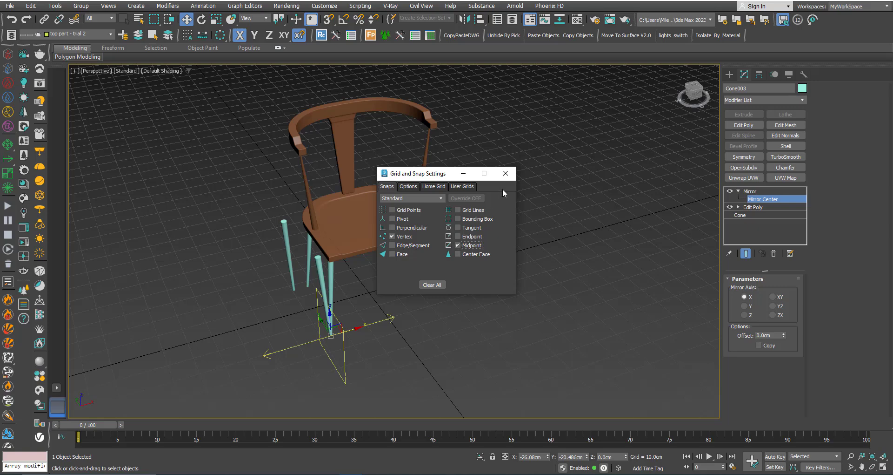
click(505, 173)
click(328, 22)
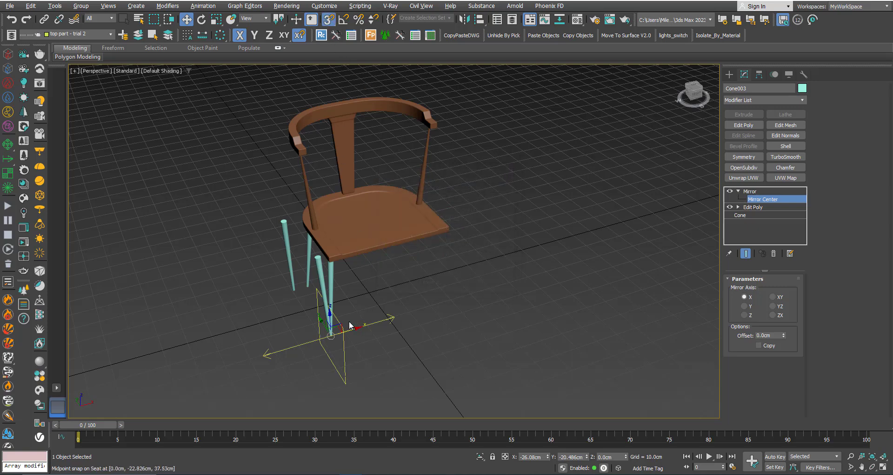
scroll(349, 324, up, 5)
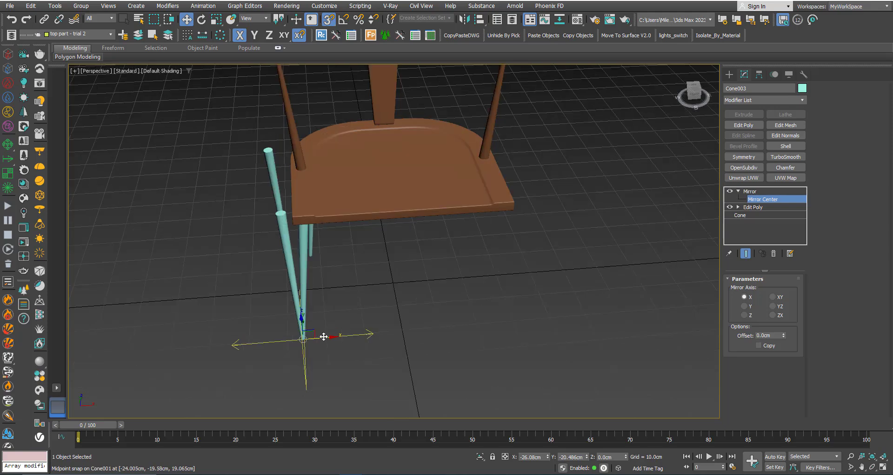
drag(324, 336, 404, 219)
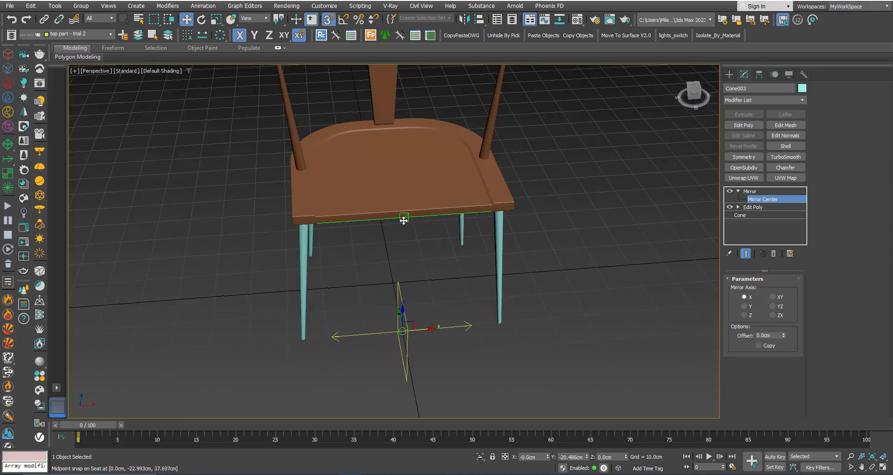
click(749, 192)
click(544, 259)
Select all the chair parts and set their object color to white
scroll(421, 296, down, 4)
alt+middle_drag(422, 295, 449, 294)
key(q)
drag(297, 112, 286, 83)
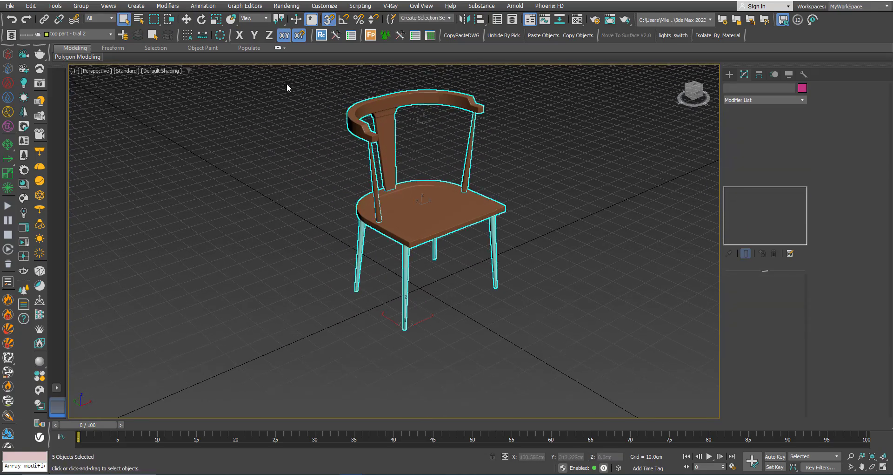
scroll(430, 288, up, 4)
scroll(436, 288, down, 2)
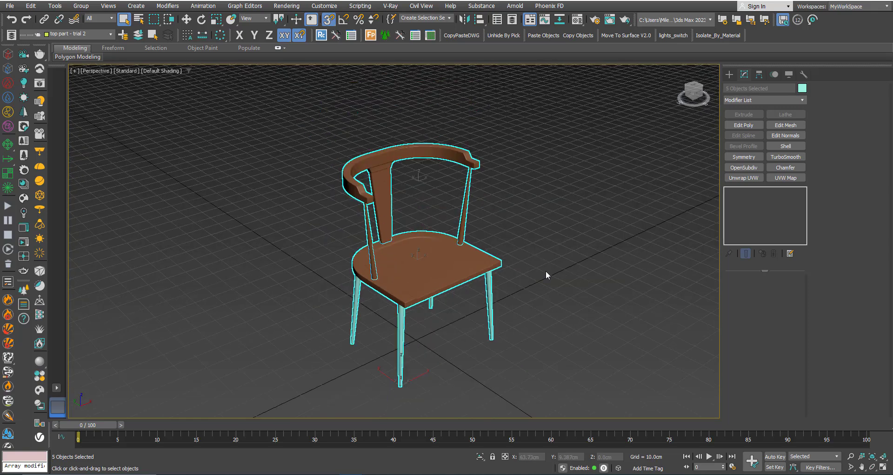
click(802, 88)
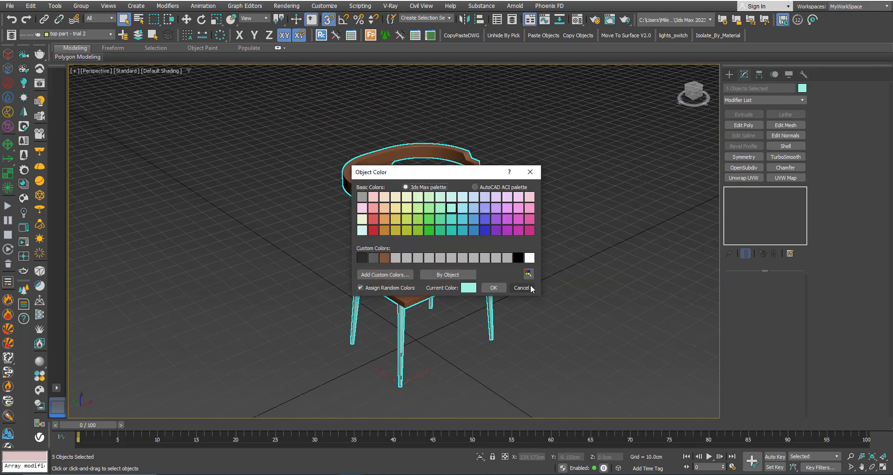
click(493, 288)
click(540, 315)
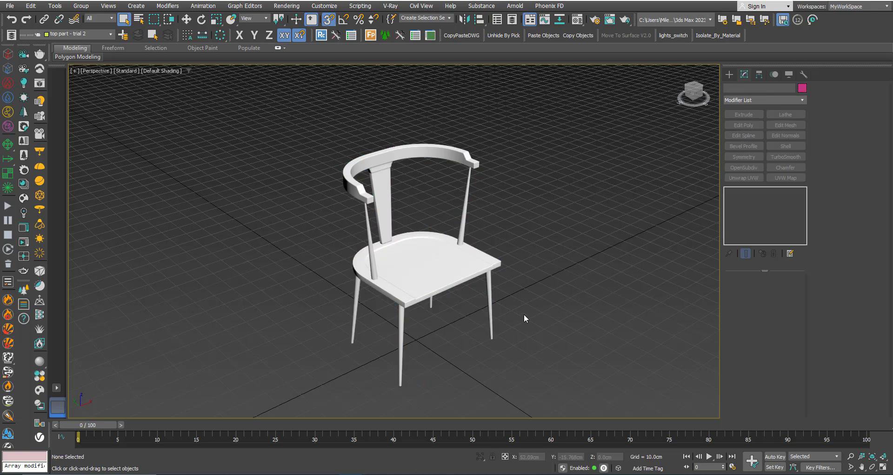
Select all the chair parts and give them the brown custom object color
drag(511, 335, 345, 160)
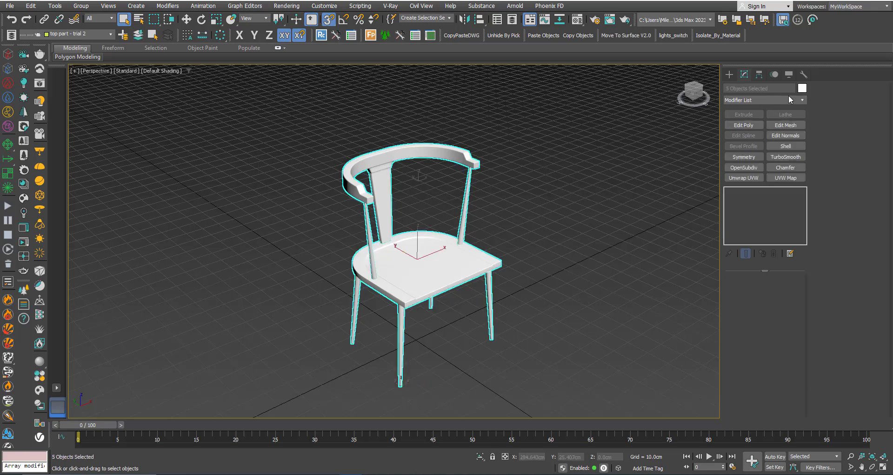
click(803, 88)
click(384, 257)
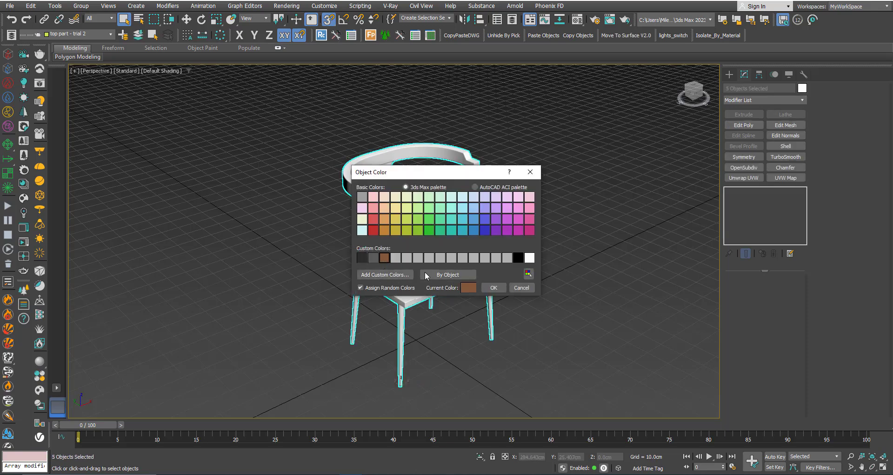
click(492, 287)
click(291, 295)
mouse_move(381, 290)
alt+middle_down()
mouse_move(382, 260)
mouse_move(378, 292)
alt+middle_up()
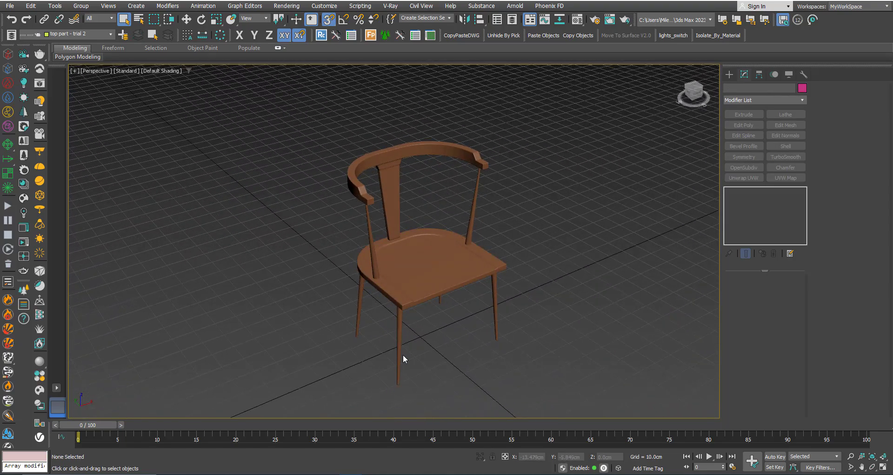
scroll(420, 277, up, 2)
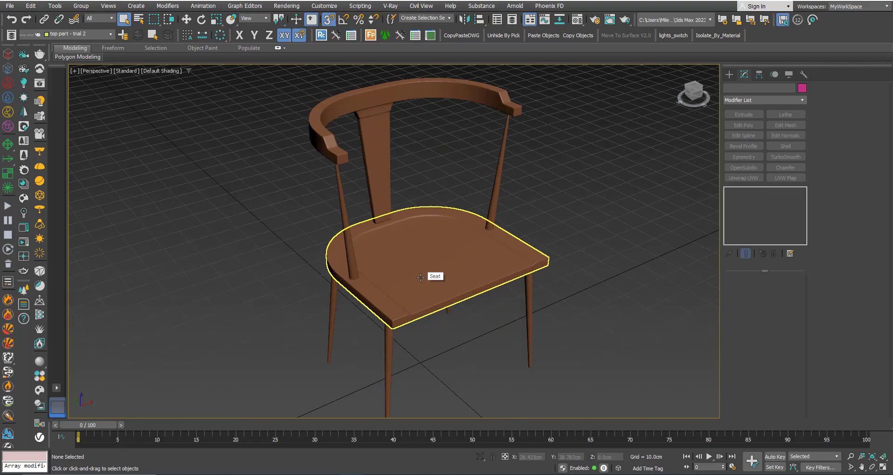
middle_drag(421, 277, 396, 268)
scroll(397, 267, down, 2)
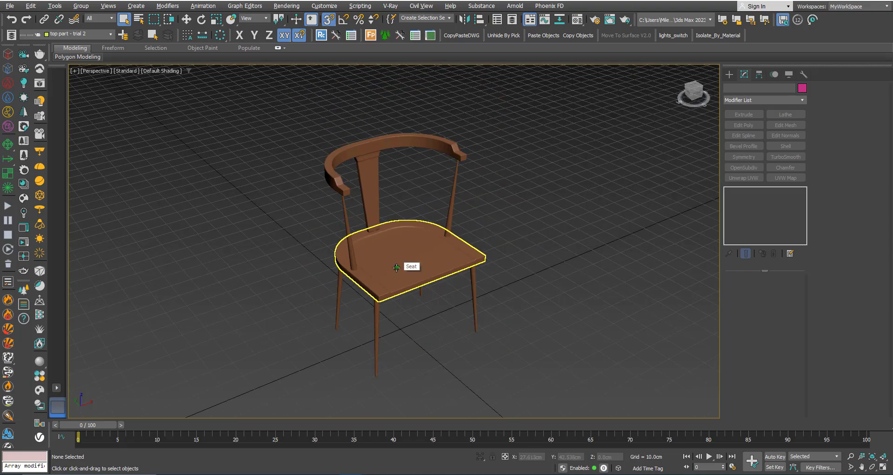
scroll(397, 267, up, 3)
alt+middle_drag(390, 264, 397, 266)
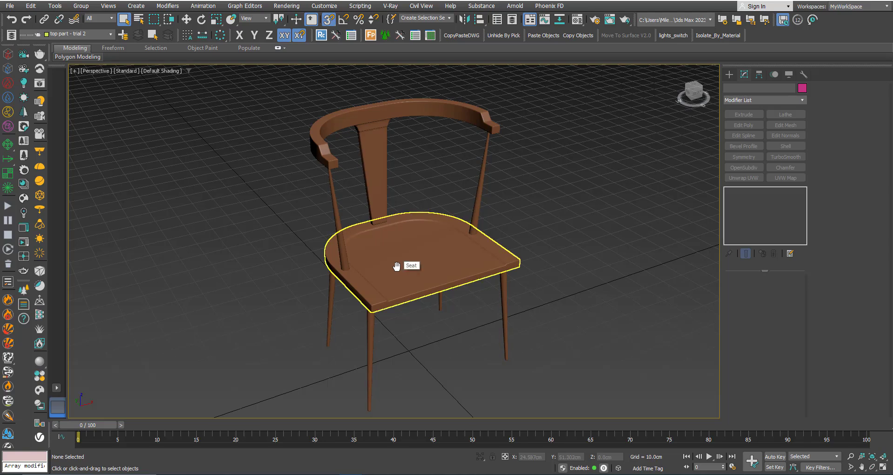
Set the environment background color to white and close the environment settings
key(8)
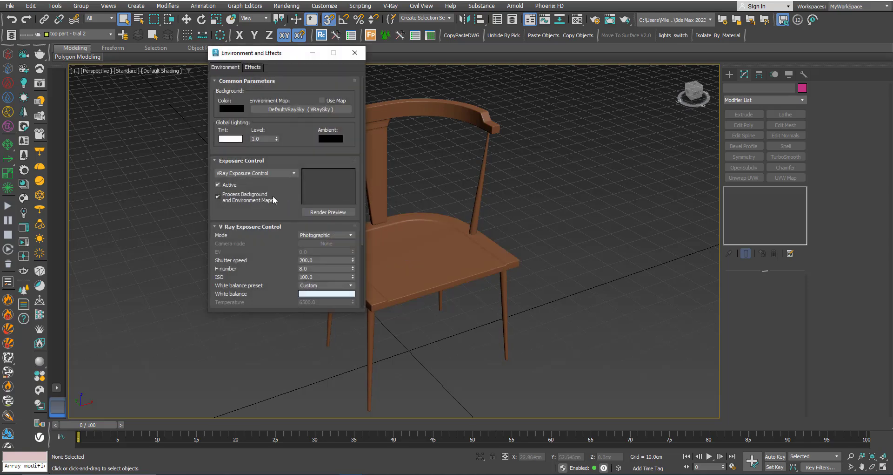
click(227, 108)
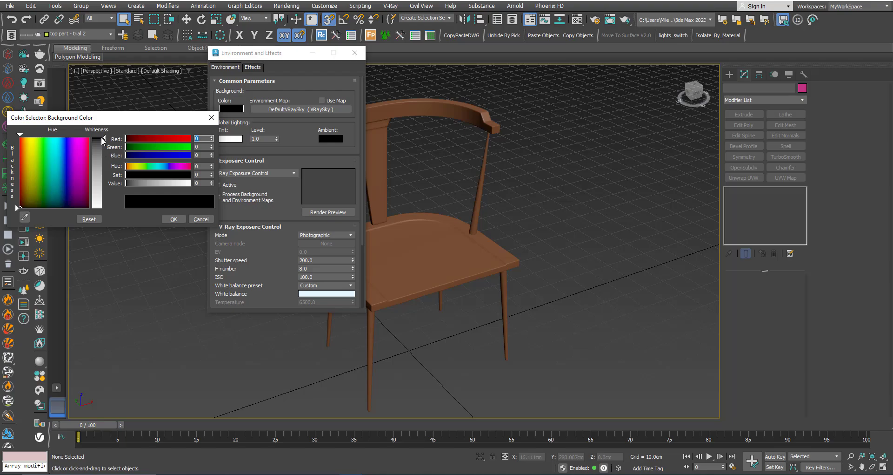
drag(103, 139, 106, 208)
click(174, 218)
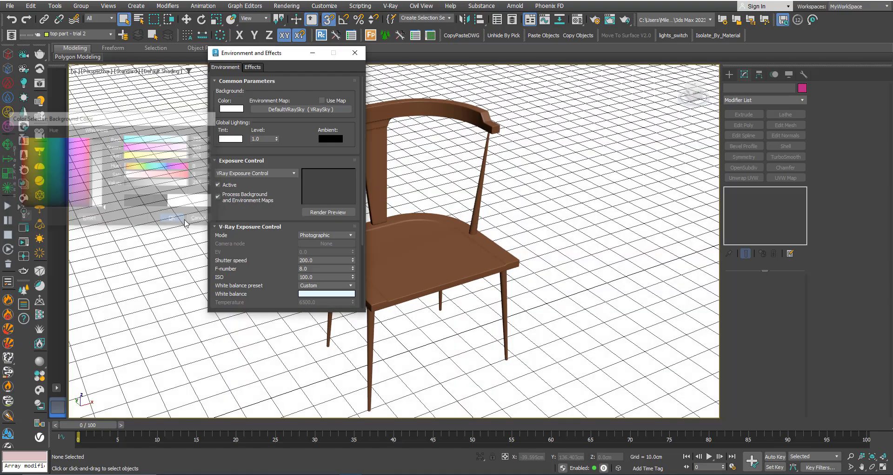
click(354, 52)
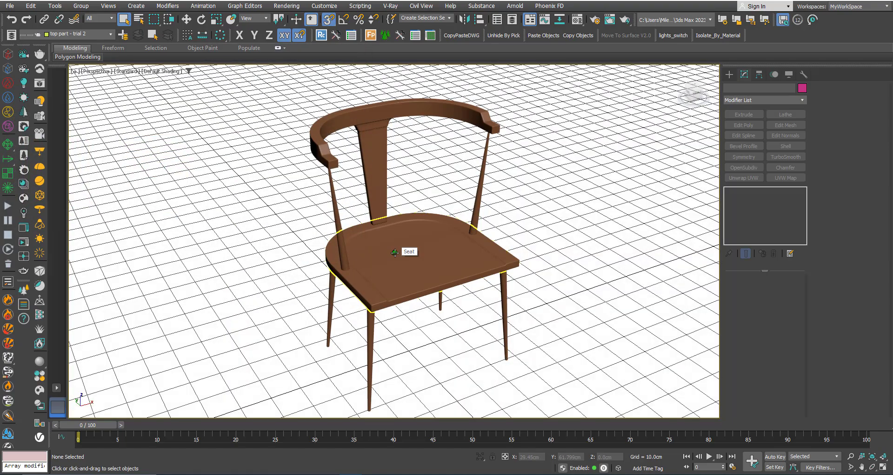